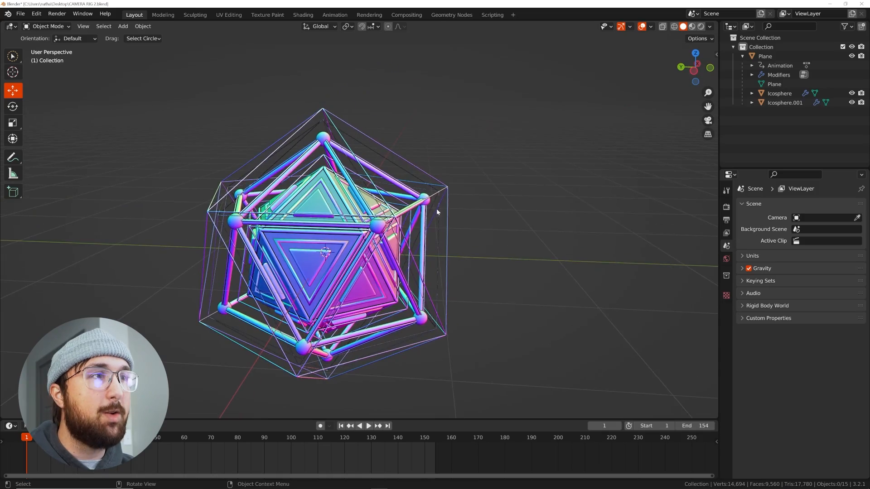
- Select the sculpture's Plane object, orbit to a level view and begin hiding the sculpture
{"action": "left_click", "coordinate": [426, 214]}
{"action": "left_click", "coordinate": [476, 184]}
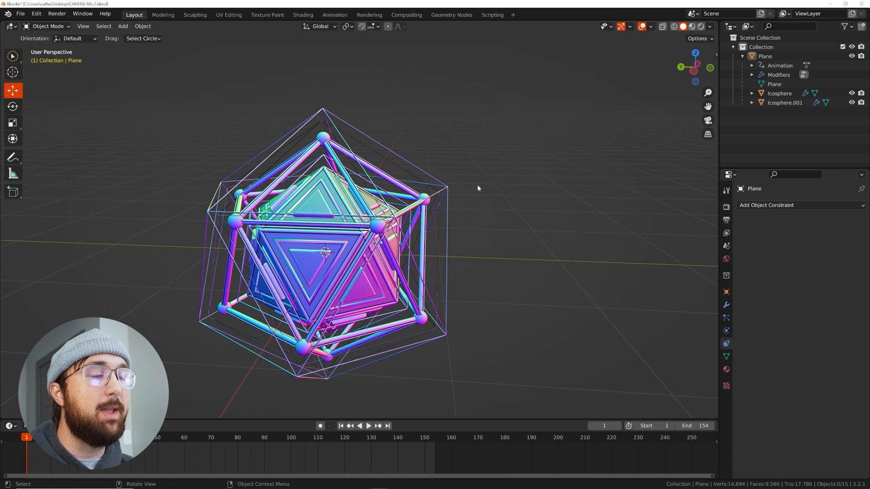
{"action": "middle_click_drag", "start_coordinate": [477, 187], "coordinate": [557, 240]}
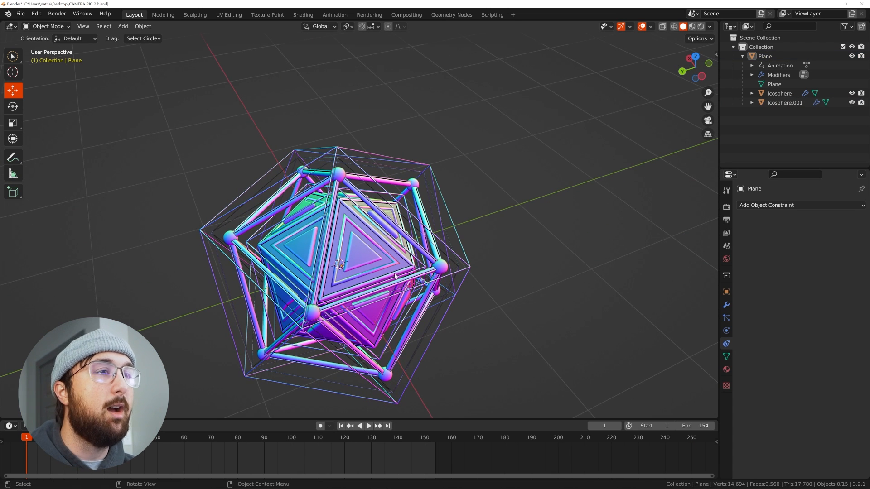
{"action": "middle_click_drag", "start_coordinate": [394, 275], "coordinate": [375, 240]}
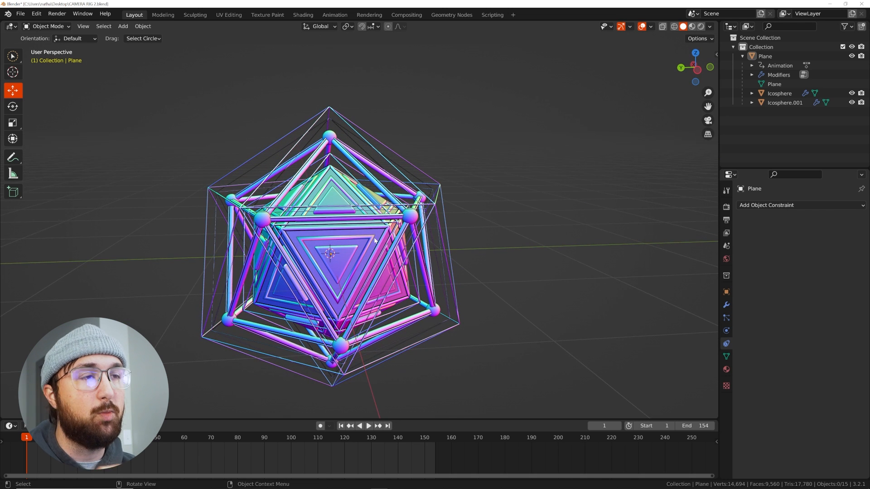
{"action": "left_click", "coordinate": [374, 240]}
- Hide the remaining sculpture objects and add a camera at the origin
{"action": "key", "text": "h"}
{"action": "key", "text": "h"}
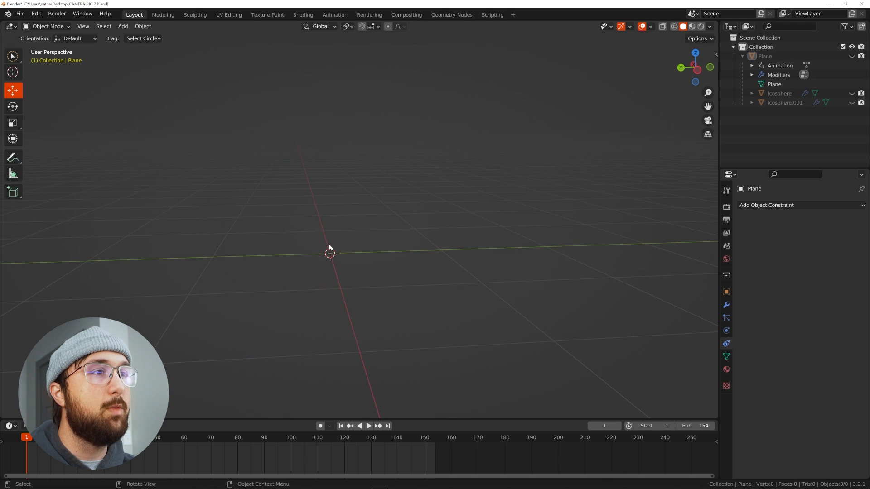
{"action": "middle_click_drag", "start_coordinate": [318, 233], "coordinate": [376, 227]}
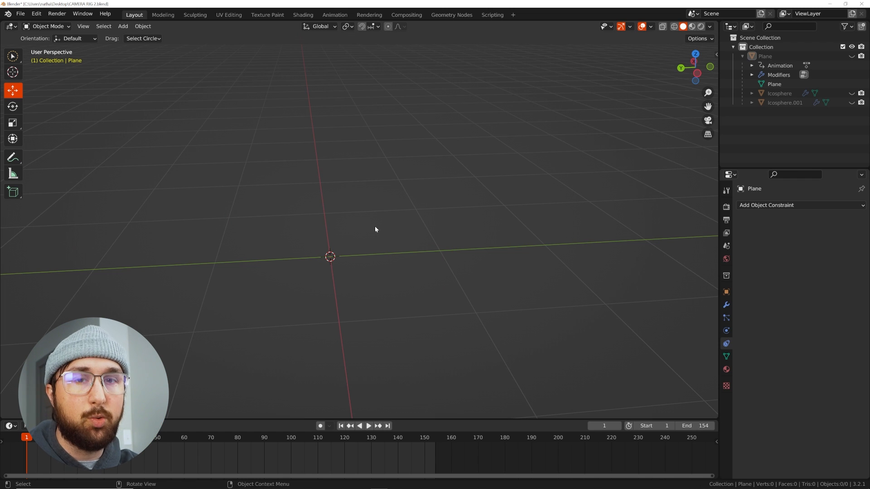
{"action": "key", "text": "shift+a"}
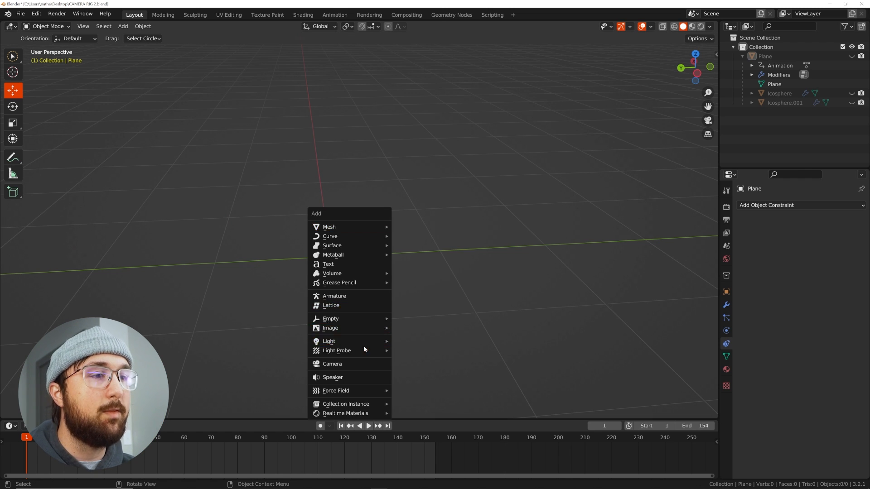
{"action": "left_click", "coordinate": [356, 364]}
- Add a plain-axes empty and a Bezier circle at the origin
{"action": "key", "text": "shift+a"}
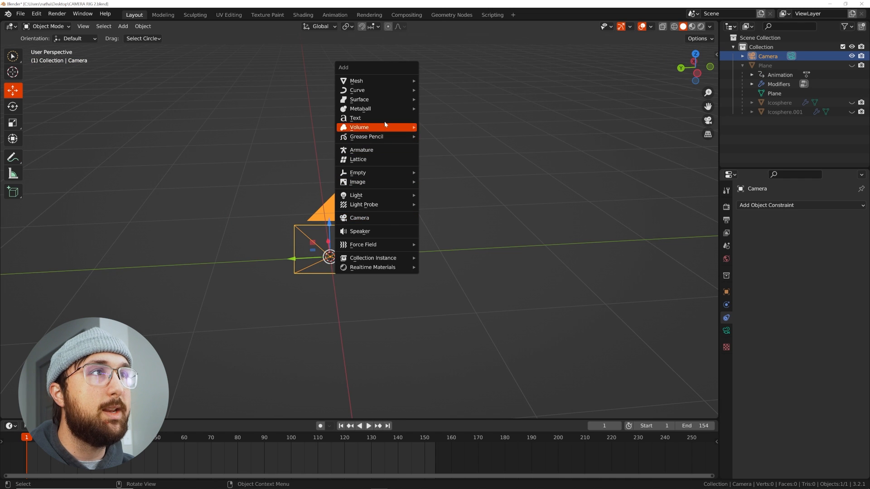
{"action": "mouse_move", "coordinate": [358, 173]}
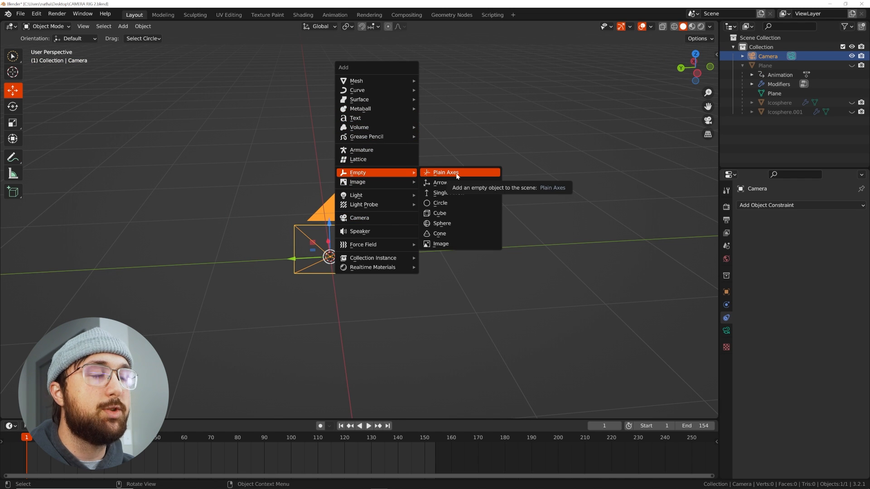
{"action": "left_click", "coordinate": [457, 176]}
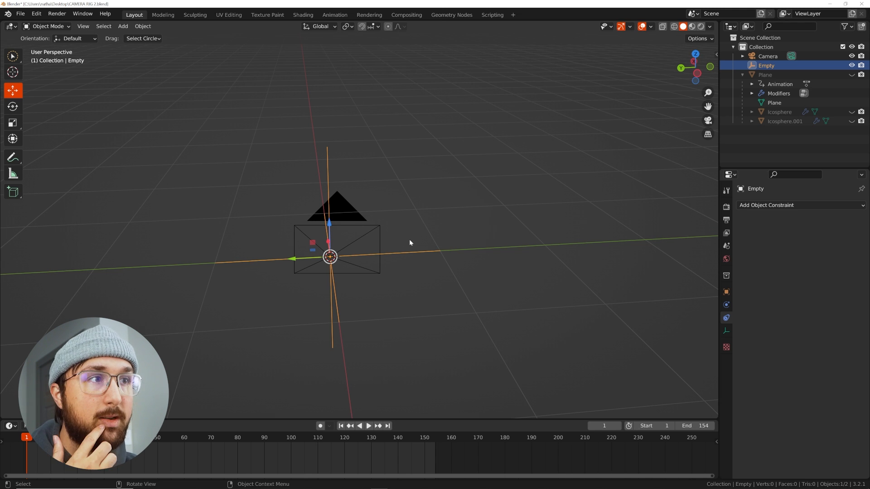
{"action": "middle_click_drag", "start_coordinate": [407, 242], "coordinate": [429, 245]}
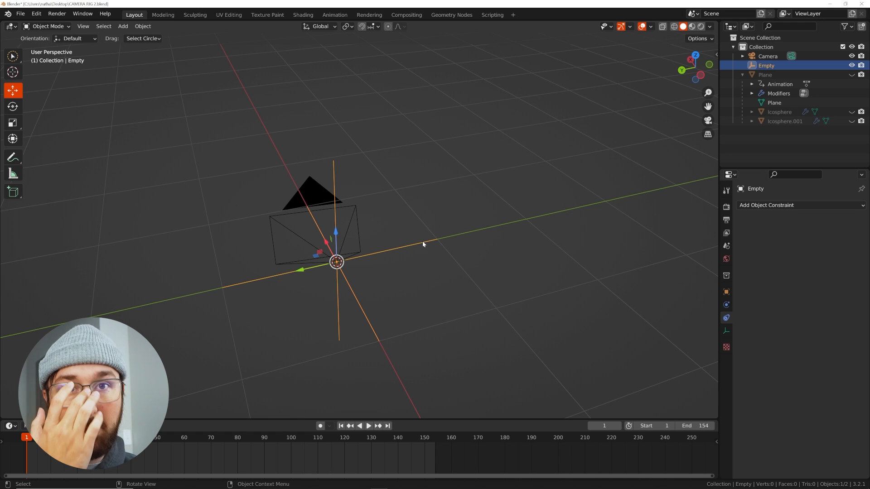
{"action": "key", "text": "shift+a"}
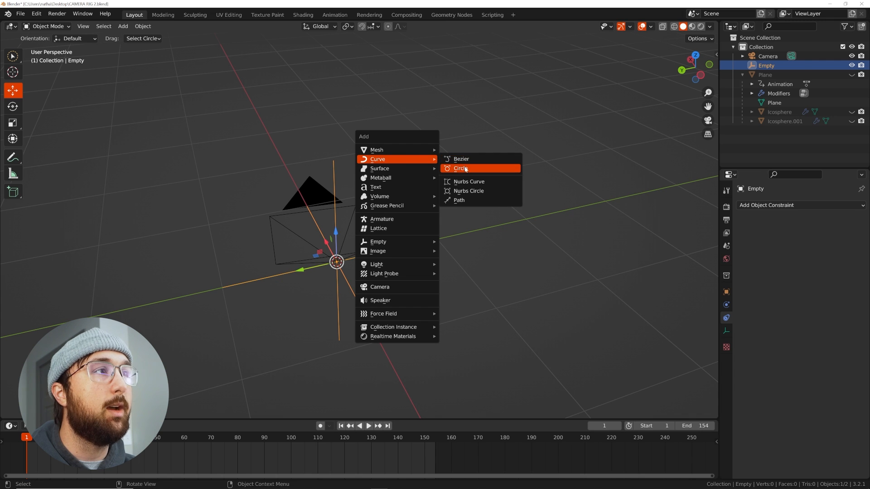
{"action": "left_click", "coordinate": [465, 169]}
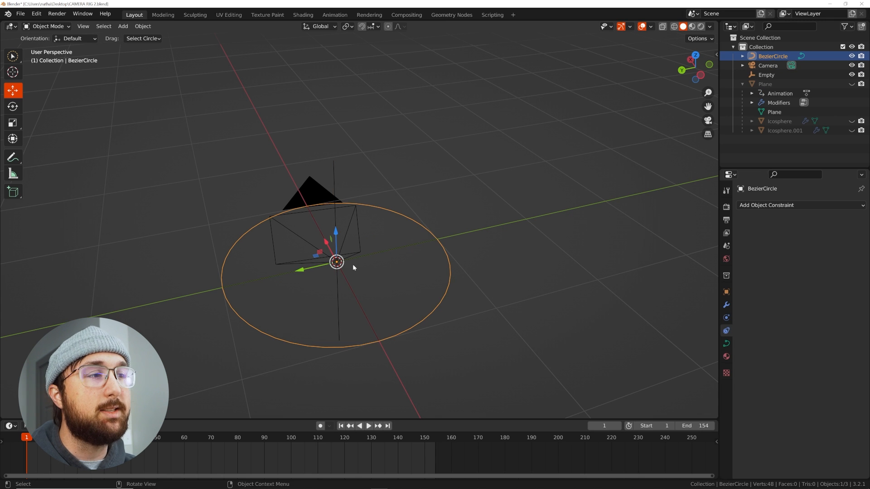
{"action": "mouse_move", "coordinate": [455, 206]}
{"action": "middle_mouse_down"}
{"action": "mouse_move", "coordinate": [455, 222]}
{"action": "mouse_move", "coordinate": [357, 123]}
{"action": "middle_mouse_up"}
{"action": "key", "text": "shift+a"}
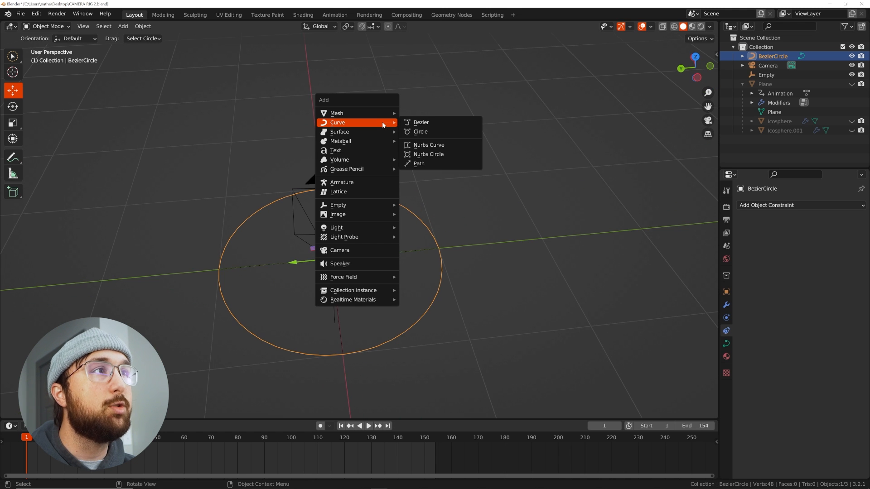
{"action": "left_click", "coordinate": [428, 166]}
{"action": "mouse_move", "coordinate": [423, 176]}
{"action": "middle_mouse_down"}
{"action": "mouse_move", "coordinate": [390, 218]}
{"action": "mouse_move", "coordinate": [439, 227]}
{"action": "mouse_move", "coordinate": [457, 211]}
{"action": "middle_mouse_up"}
{"action": "key", "text": "Tab"}
{"action": "scroll", "coordinate": [402, 256], "scroll_direction": "up", "scroll_amount": 2}
{"action": "key", "text": "alt+a"}
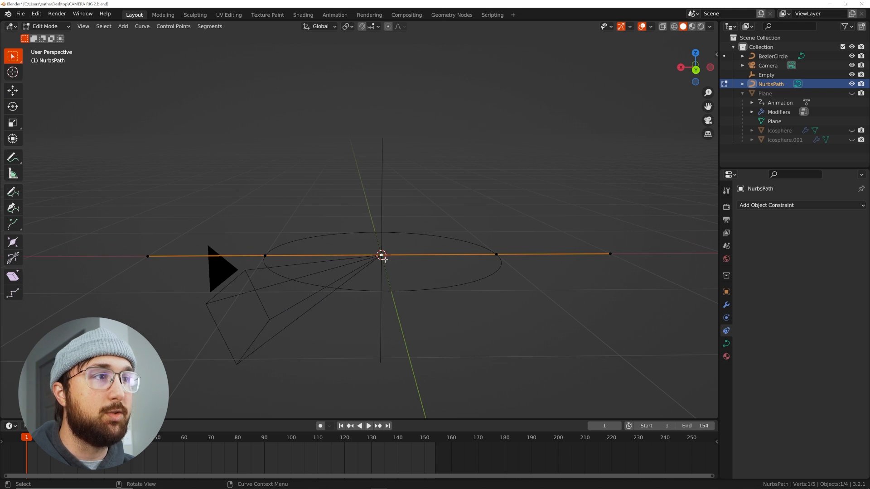
{"action": "left_click", "coordinate": [381, 255]}
{"action": "key", "text": "g"}
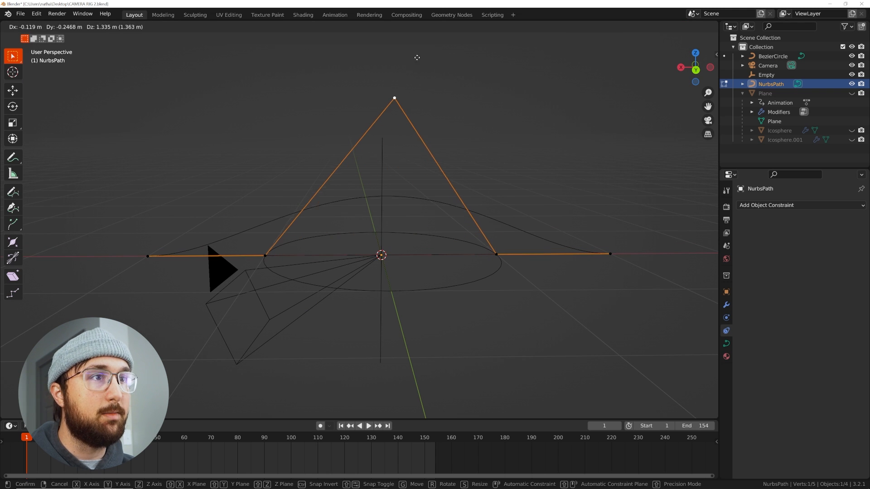
{"action": "left_click", "coordinate": [409, 65]}
{"action": "left_click", "coordinate": [149, 256]}
{"action": "key", "text": "g"}
{"action": "left_click", "coordinate": [147, 330]}
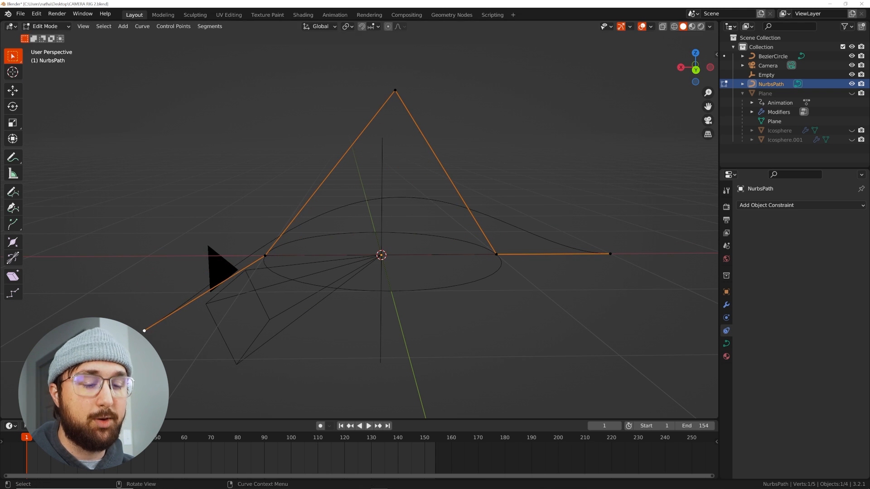
{"action": "key", "text": "Tab"}
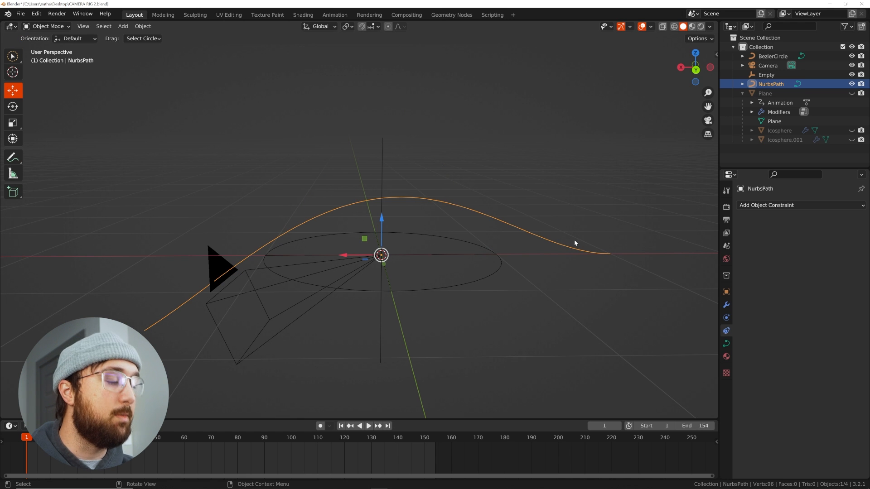
{"action": "key", "text": "Delete"}
{"action": "middle_click_drag", "start_coordinate": [543, 243], "coordinate": [476, 258]}
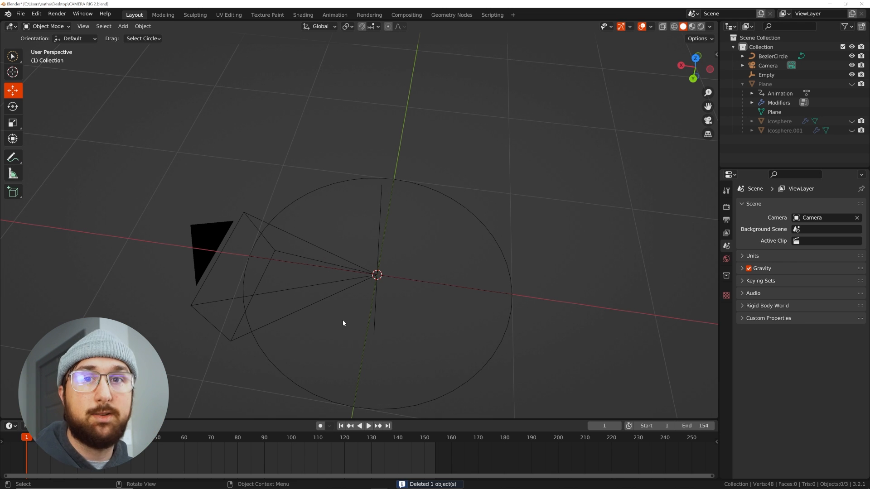
{"action": "mouse_move", "coordinate": [388, 150]}
{"action": "middle_mouse_down"}
{"action": "mouse_move", "coordinate": [422, 222]}
{"action": "mouse_move", "coordinate": [401, 225]}
{"action": "mouse_move", "coordinate": [412, 242]}
{"action": "middle_mouse_up"}
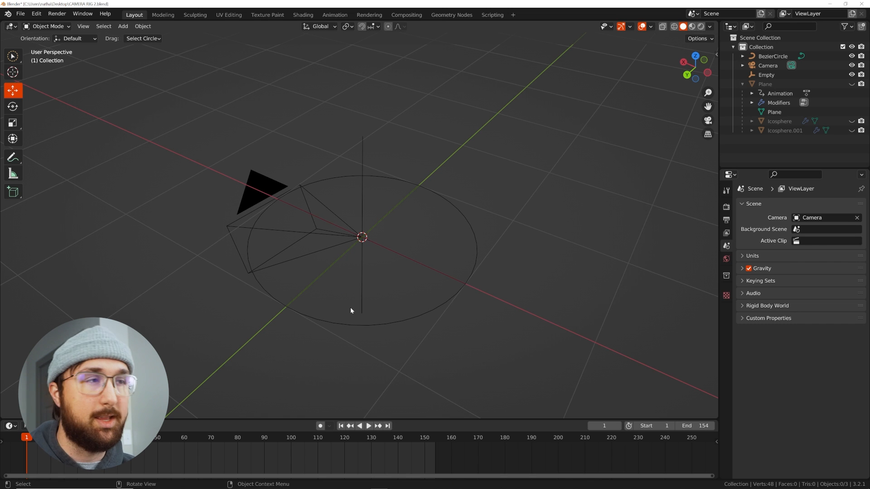
{"action": "right_click", "coordinate": [359, 293]}
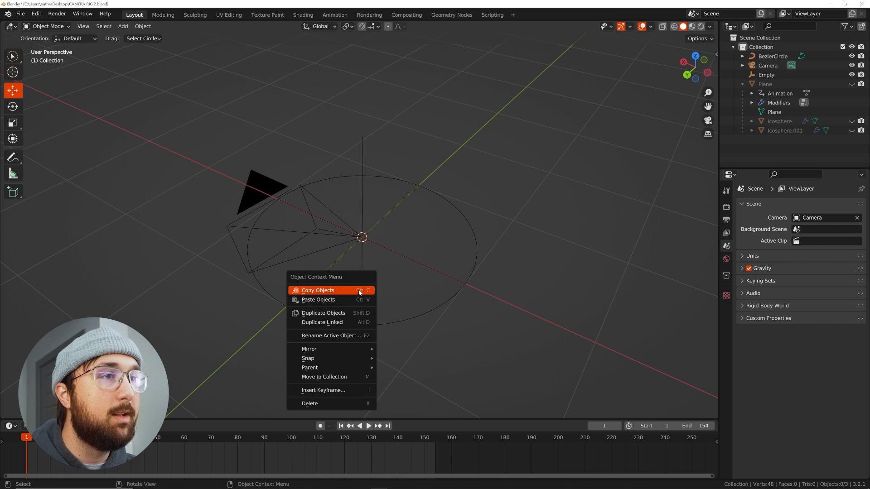
{"action": "middle_click_drag", "start_coordinate": [611, 257], "coordinate": [390, 231]}
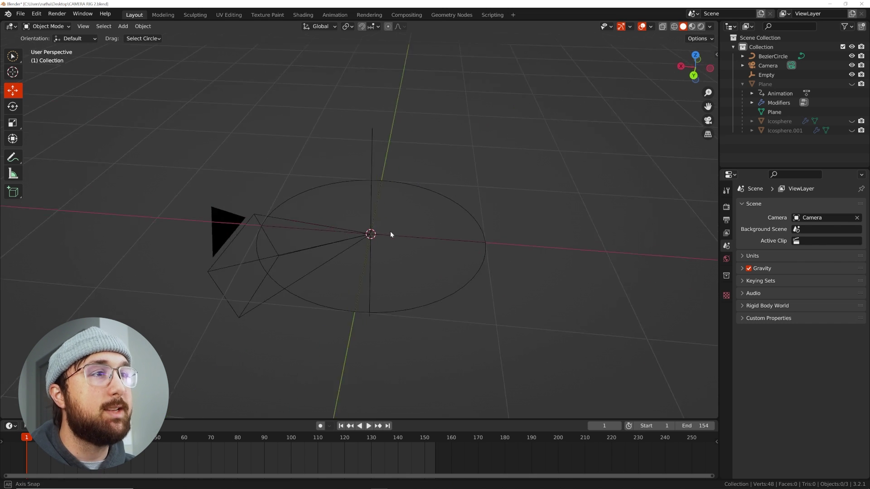
{"action": "left_click", "coordinate": [339, 256]}
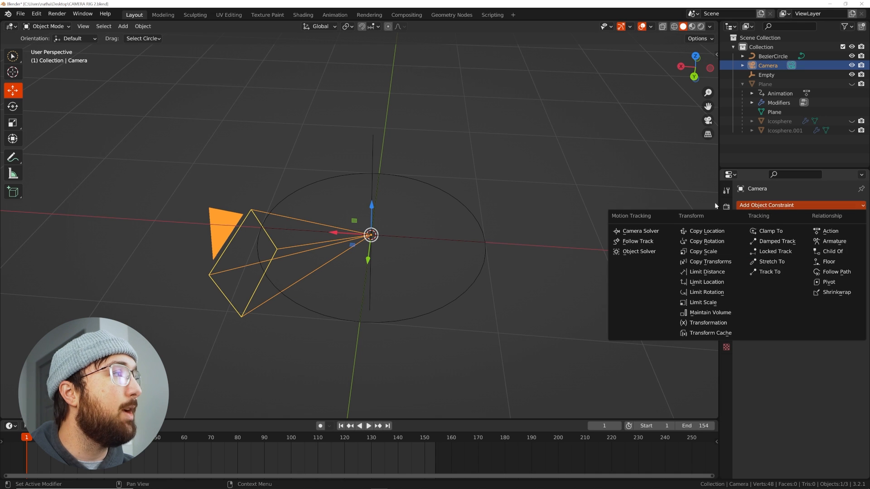
- Dismiss the camera's constraint list without adding one
{"action": "key", "text": "Escape"}
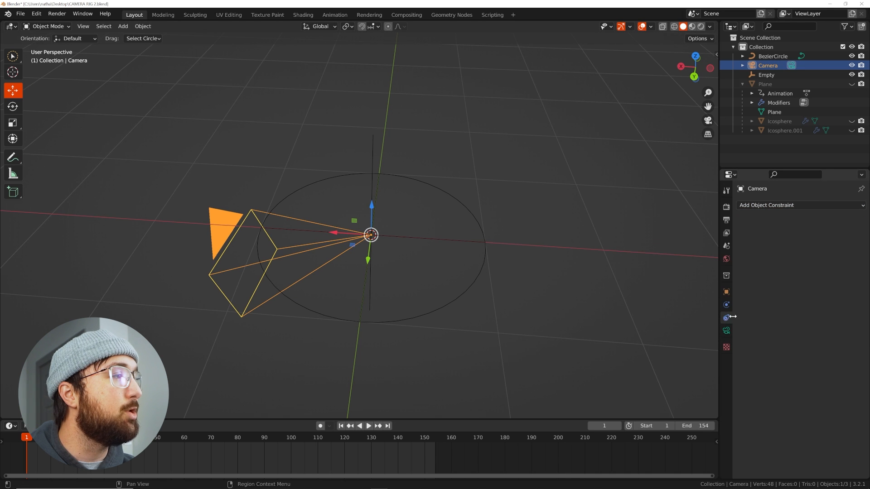
- Add a Follow Path constraint to the camera
{"action": "left_click", "coordinate": [788, 205]}
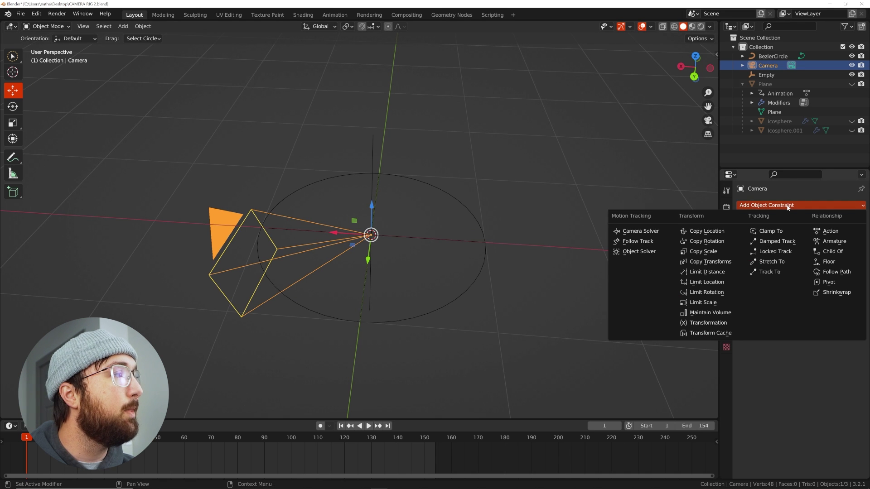
{"action": "left_click", "coordinate": [839, 273]}
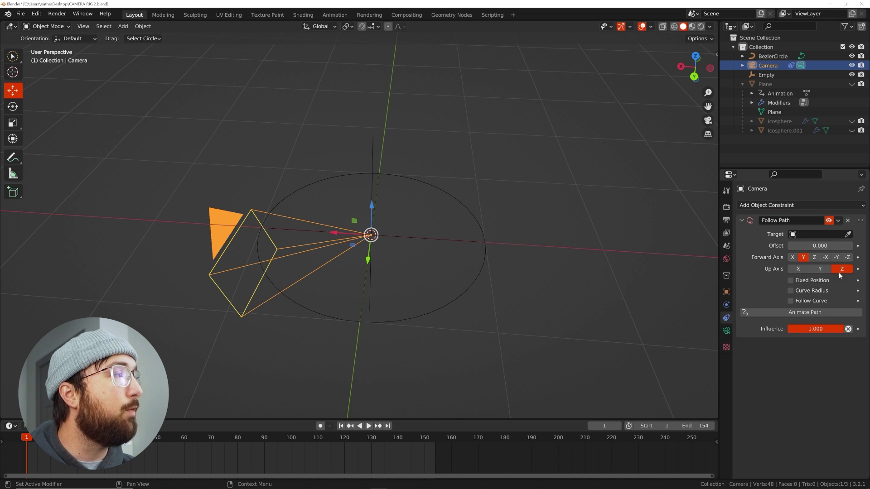
{"action": "left_click", "coordinate": [480, 272]}
{"action": "key", "text": "shift+a"}
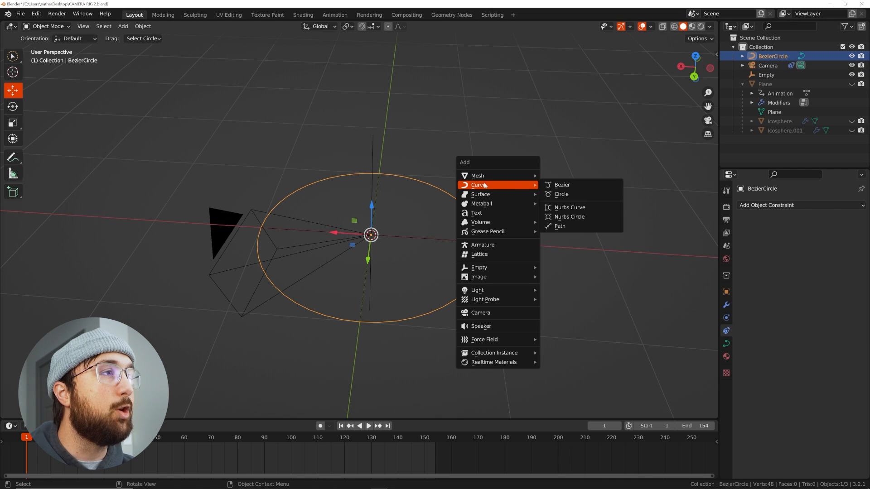
{"action": "key", "text": "Escape"}
- Set the Follow Path target to BezierCircle so the camera sits on the circle
{"action": "left_click", "coordinate": [231, 263]}
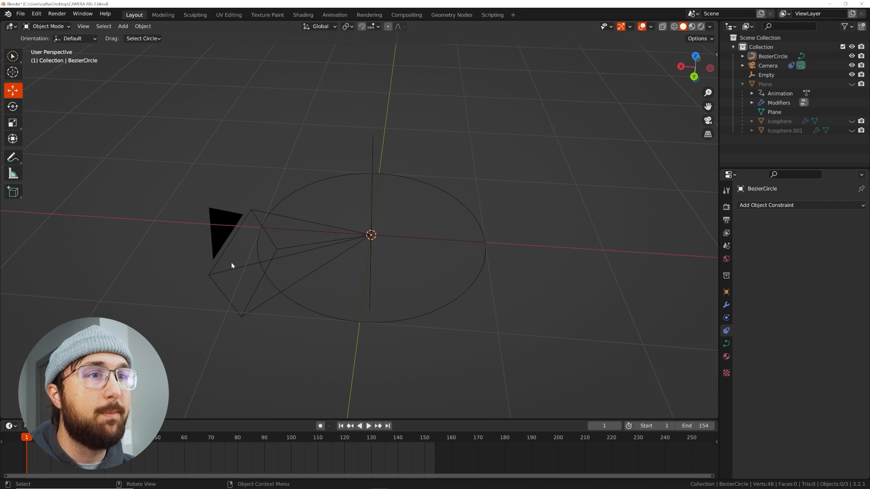
{"action": "left_click", "coordinate": [219, 233]}
{"action": "left_click", "coordinate": [818, 233]}
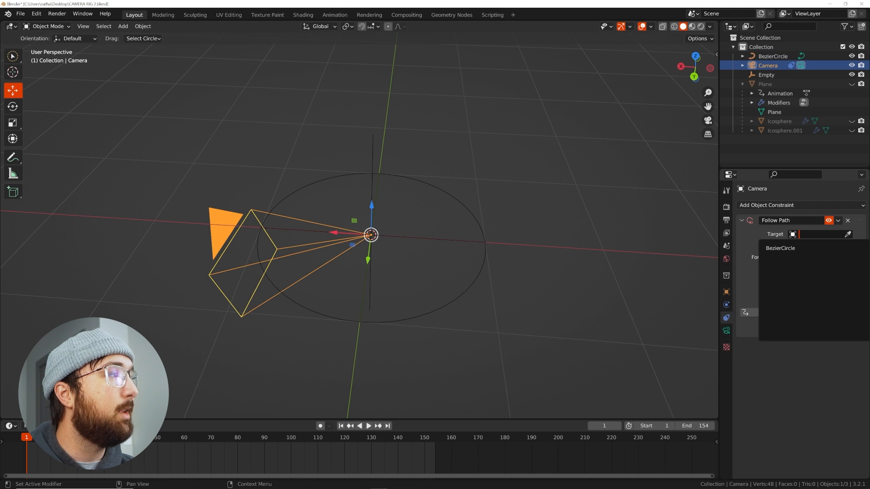
{"action": "left_click", "coordinate": [802, 247]}
{"action": "mouse_move", "coordinate": [473, 260]}
{"action": "middle_mouse_down"}
{"action": "mouse_move", "coordinate": [532, 247]}
{"action": "mouse_move", "coordinate": [460, 254]}
{"action": "mouse_move", "coordinate": [460, 240]}
{"action": "middle_mouse_up"}
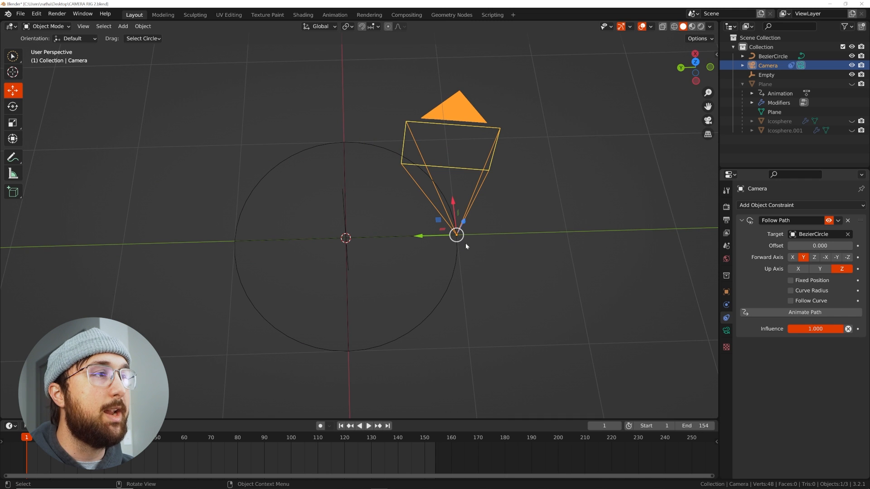
{"action": "left_click", "coordinate": [446, 287]}
{"action": "key", "text": "s"}
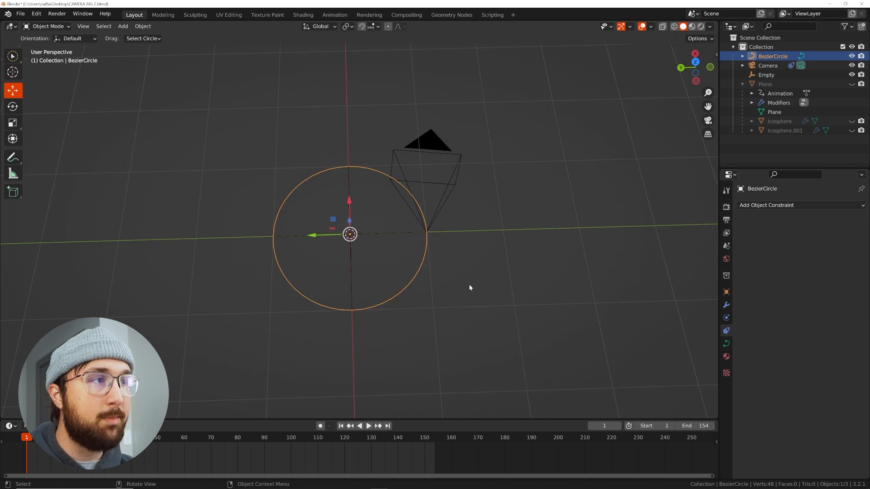
- Confirm the enlarged circle, slide the camera's path Offset to 105 and enable Follow Curve
{"action": "left_click", "coordinate": [568, 254]}
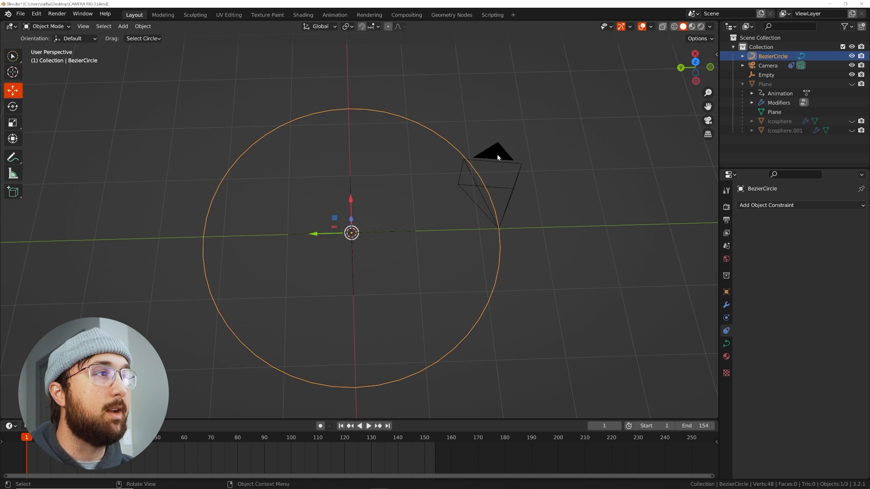
{"action": "left_click", "coordinate": [508, 174]}
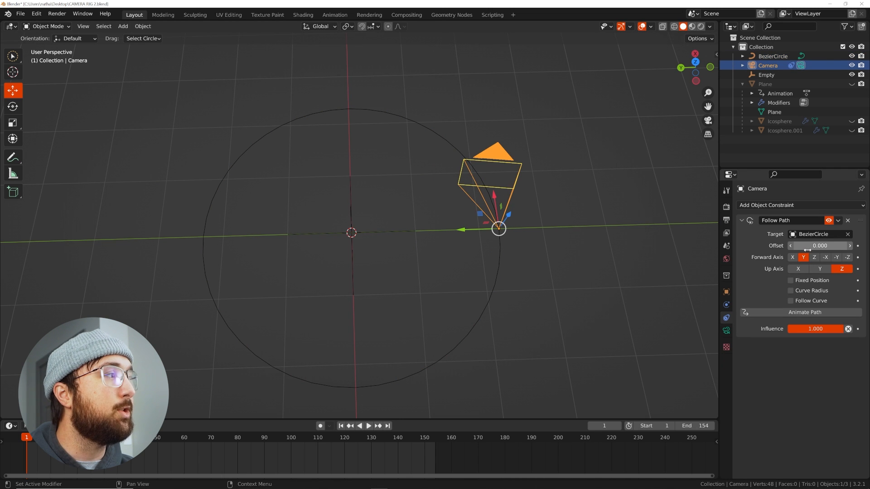
{"action": "mouse_move", "coordinate": [820, 246]}
{"action": "left_mouse_down"}
{"action": "mouse_move", "coordinate": [849, 245]}
{"action": "mouse_move", "coordinate": [795, 245]}
{"action": "mouse_move", "coordinate": [849, 245]}
{"action": "left_mouse_up"}
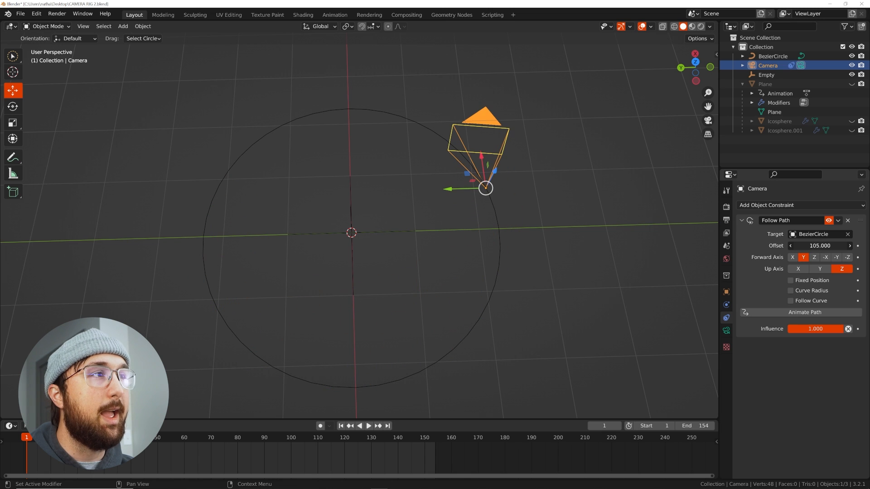
{"action": "left_click", "coordinate": [791, 300]}
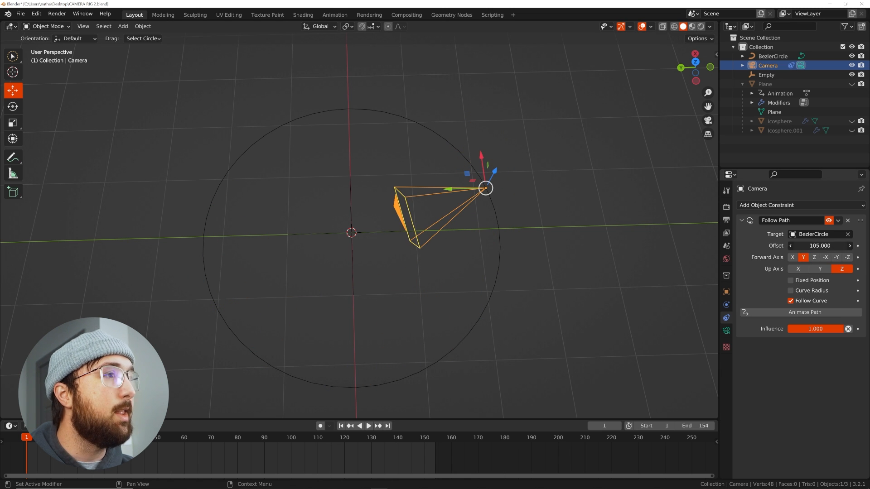
- Move the camera further around the circle to a path Offset of 249
{"action": "left_click_drag", "start_coordinate": [820, 246], "coordinate": [846, 245]}
{"action": "mouse_move", "coordinate": [468, 205]}
{"action": "middle_mouse_down"}
{"action": "mouse_move", "coordinate": [478, 198]}
{"action": "mouse_move", "coordinate": [456, 175]}
{"action": "middle_mouse_up"}
{"action": "key", "text": "r"}
{"action": "key", "text": "r"}
{"action": "key", "text": "Escape"}
{"action": "key", "text": "r"}
{"action": "key", "text": "r"}
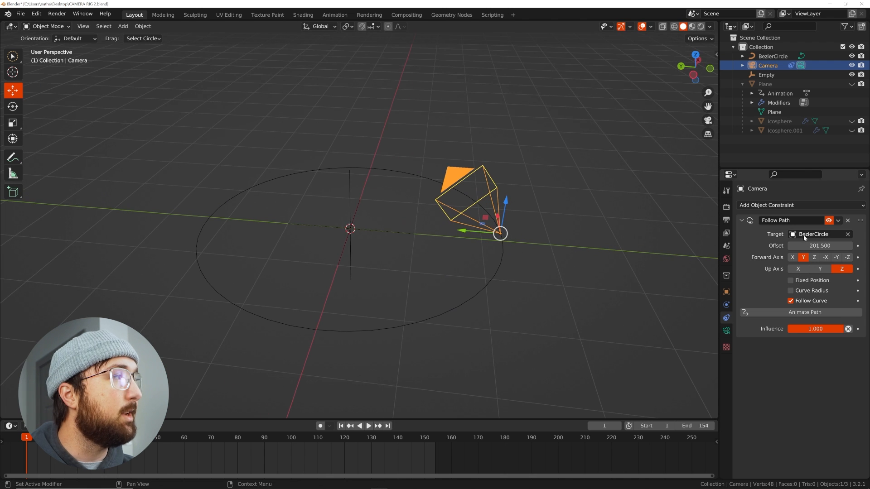
{"action": "mouse_move", "coordinate": [812, 245]}
{"action": "left_mouse_down"}
{"action": "mouse_move", "coordinate": [842, 246]}
{"action": "mouse_move", "coordinate": [794, 245]}
{"action": "mouse_move", "coordinate": [830, 246]}
{"action": "left_mouse_up"}
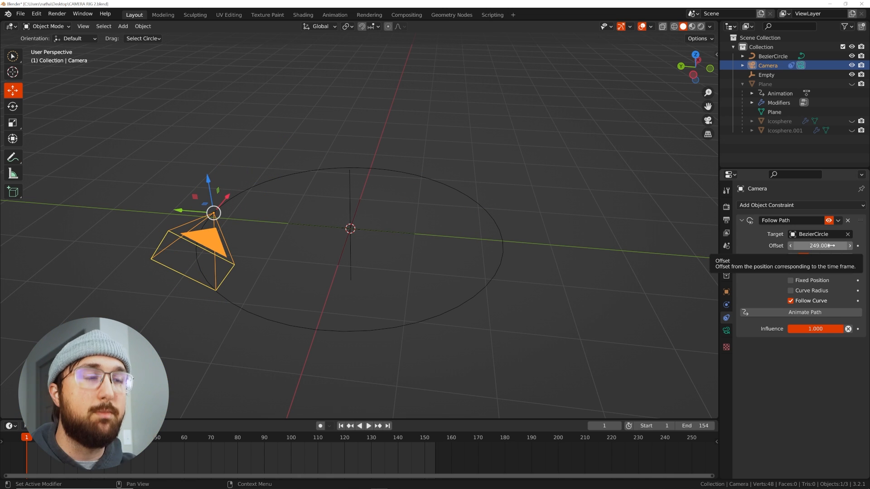
{"action": "left_click", "coordinate": [350, 272]}
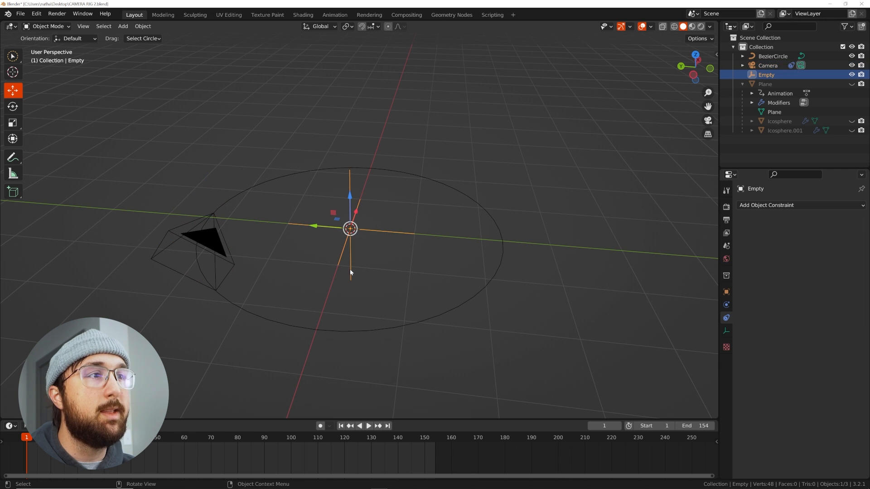
{"action": "left_click", "coordinate": [216, 240]}
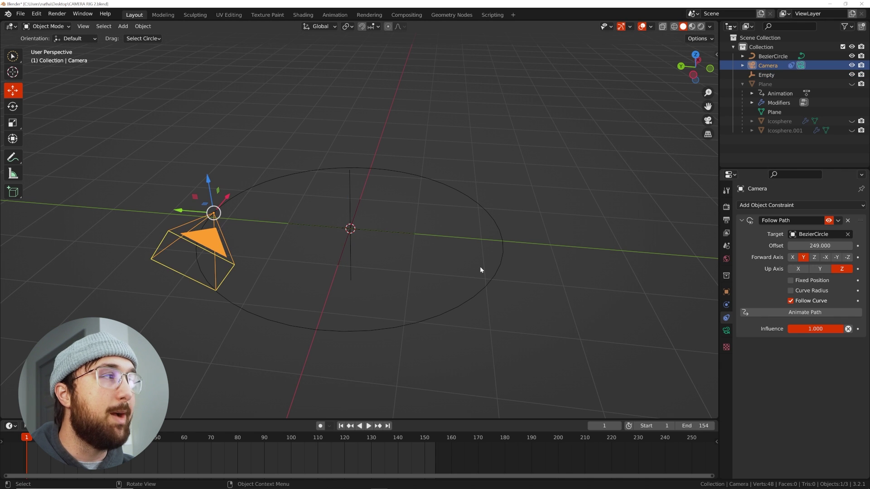
{"action": "left_click", "coordinate": [784, 206]}
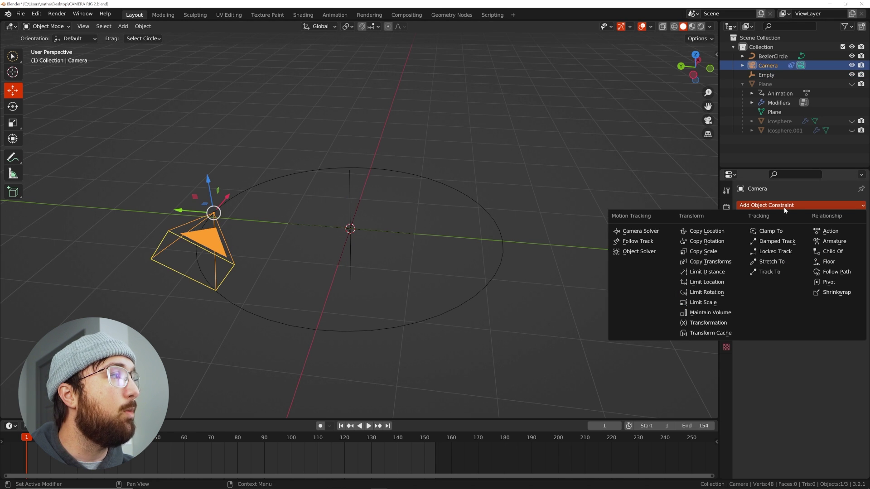
- Add a Track To constraint on the camera targeting the Empty
{"action": "left_click", "coordinate": [771, 273]}
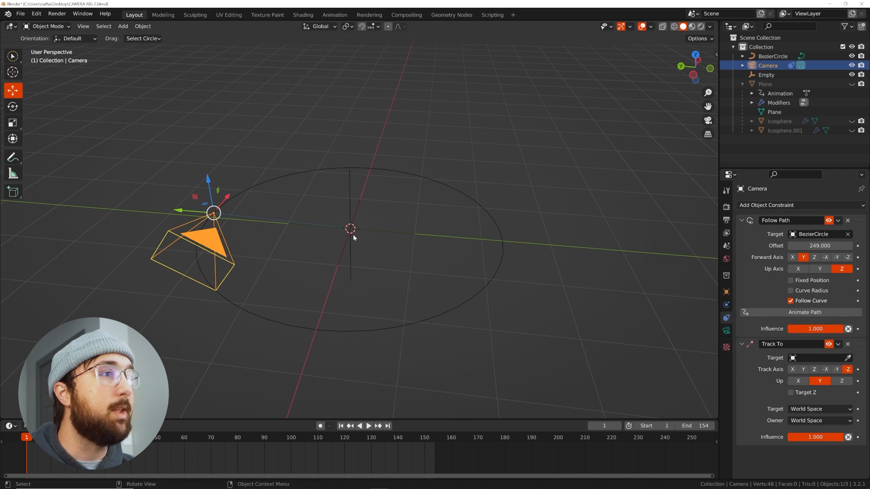
{"action": "left_click", "coordinate": [351, 254]}
{"action": "left_click", "coordinate": [203, 240]}
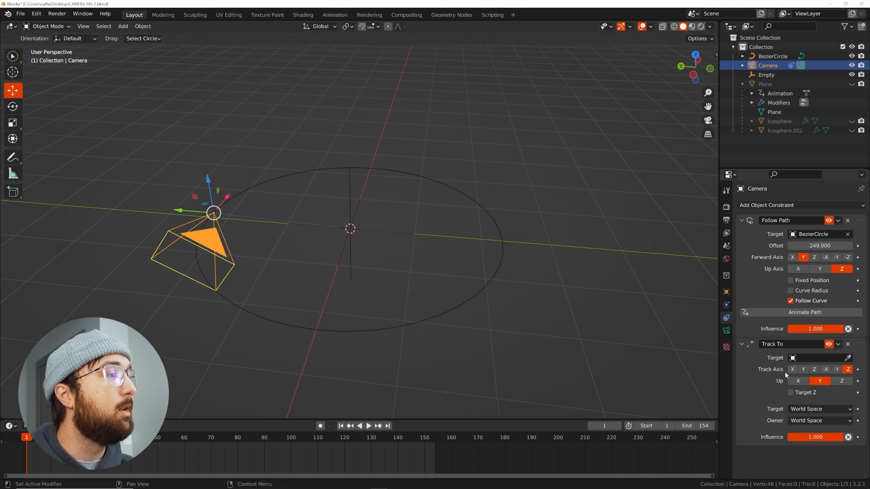
{"action": "left_click", "coordinate": [818, 358]}
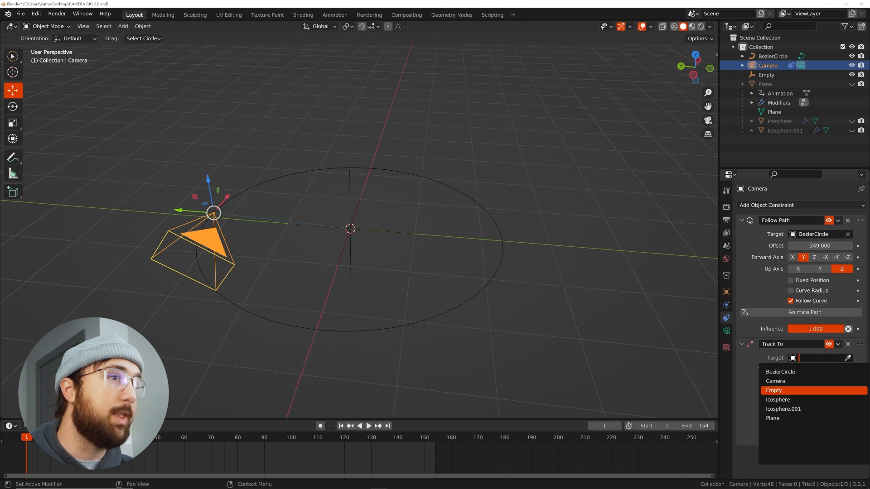
{"action": "left_click", "coordinate": [775, 390]}
{"action": "mouse_move", "coordinate": [392, 265]}
{"action": "middle_mouse_down"}
{"action": "mouse_move", "coordinate": [327, 214]}
{"action": "mouse_move", "coordinate": [386, 216]}
{"action": "mouse_move", "coordinate": [351, 253]}
{"action": "mouse_move", "coordinate": [447, 292]}
{"action": "middle_mouse_up"}
- Scale up the Bezier circle from a top-down view so the camera orbits farther out
{"action": "left_click", "coordinate": [450, 320]}
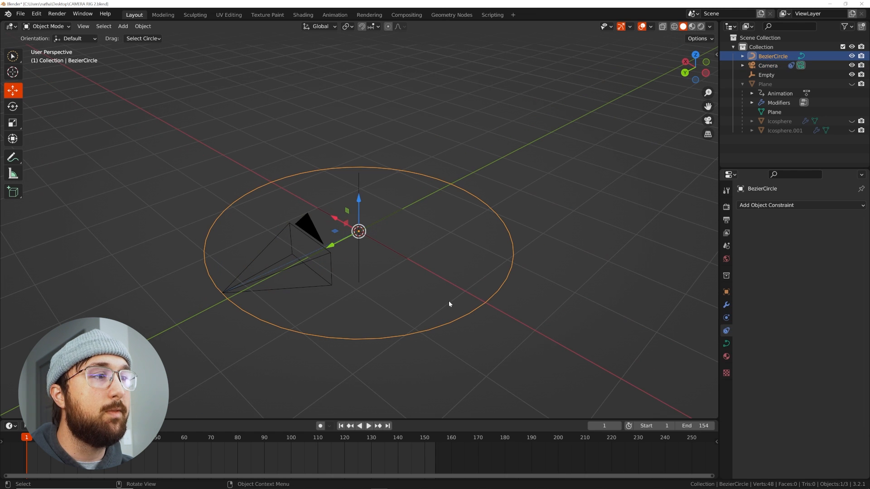
{"action": "key", "text": "g"}
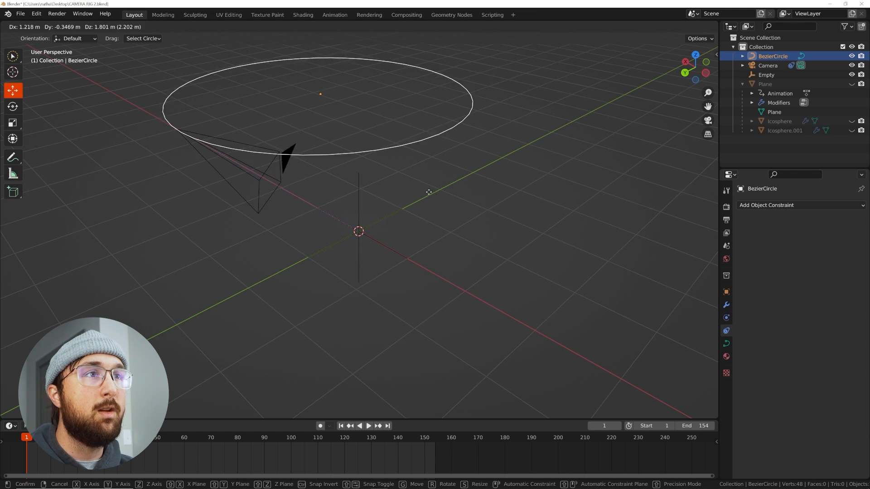
{"action": "right_click", "coordinate": [446, 293]}
{"action": "key", "text": "KP_8"}
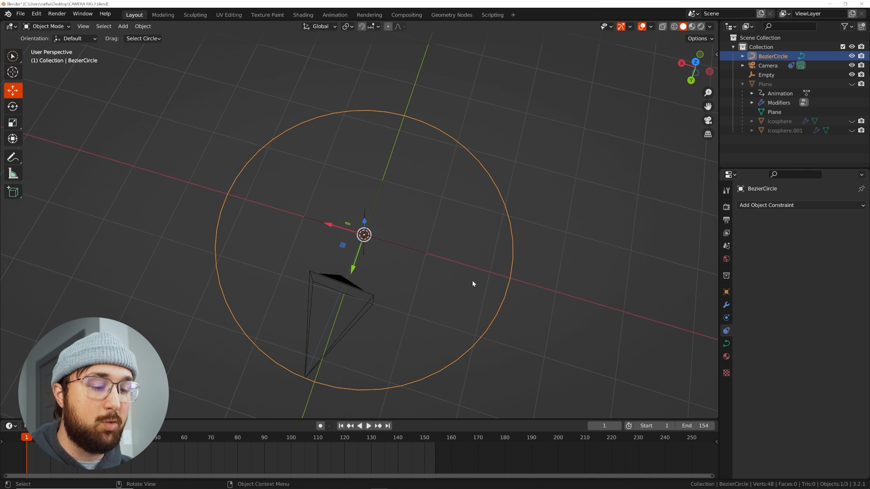
{"action": "key", "text": "s"}
{"action": "left_click", "coordinate": [508, 310]}
{"action": "mouse_move", "coordinate": [508, 310]}
{"action": "middle_mouse_down"}
{"action": "mouse_move", "coordinate": [501, 238]}
{"action": "mouse_move", "coordinate": [488, 246]}
{"action": "middle_mouse_up"}
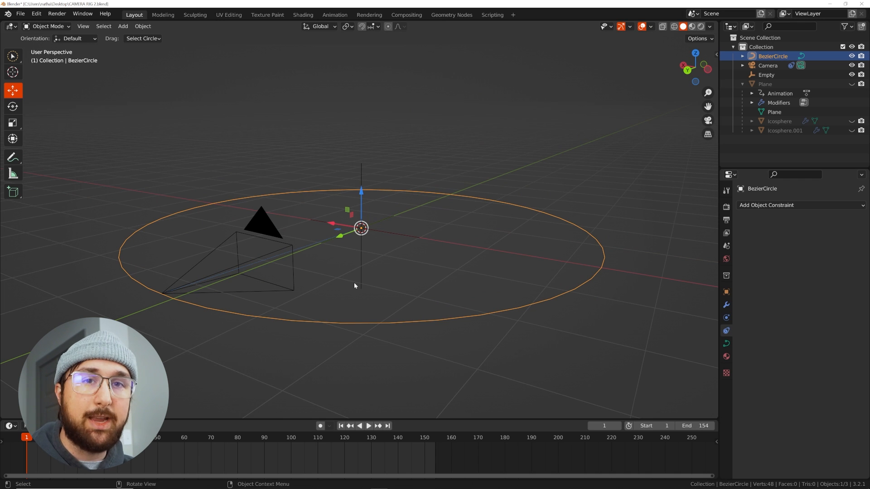
- Raise the Bezier circle and the Empty upward to reposition the rig
{"action": "left_click", "coordinate": [267, 221]}
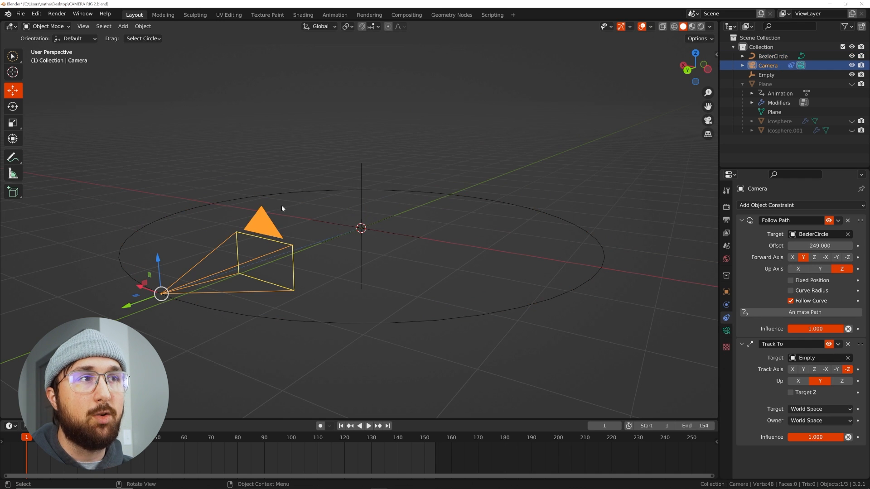
{"action": "left_click", "coordinate": [287, 194]}
{"action": "key", "text": "g"}
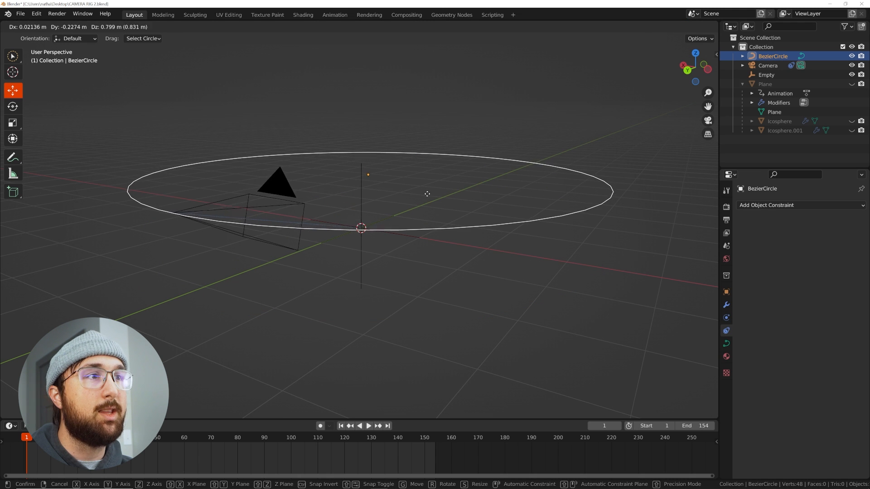
{"action": "left_click", "coordinate": [382, 205]}
{"action": "left_click", "coordinate": [384, 215]}
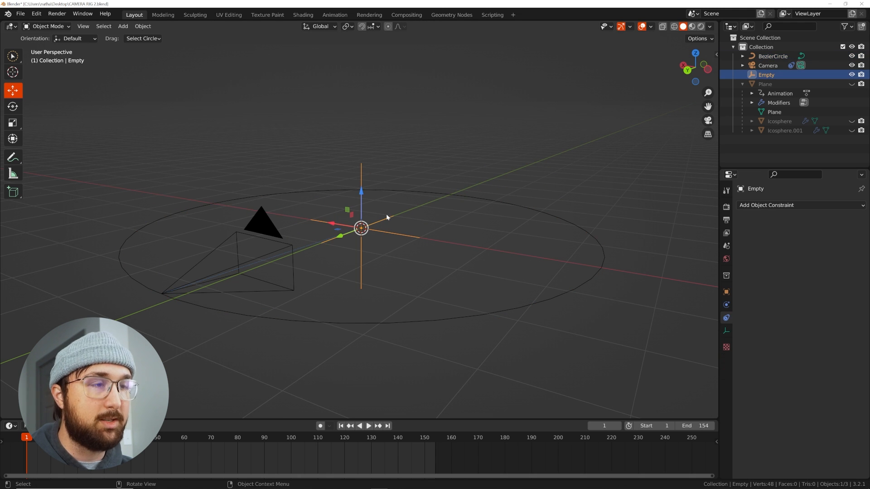
{"action": "key", "text": "g"}
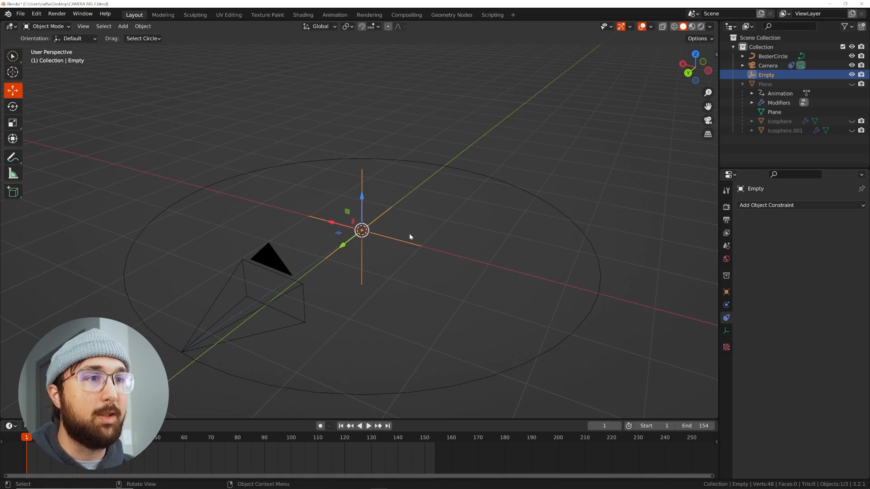
- Unhide the Plane sculpture and look through the scene camera
{"action": "left_click", "coordinate": [852, 83]}
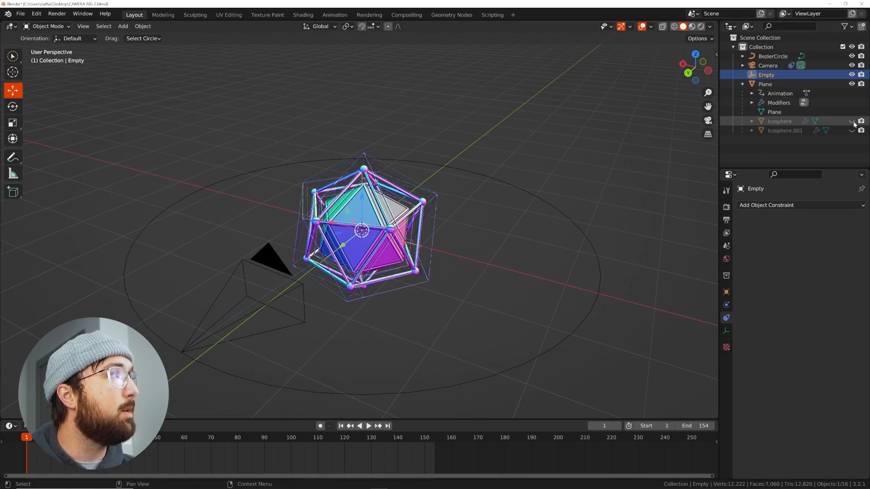
{"action": "mouse_move", "coordinate": [408, 234]}
{"action": "middle_mouse_down"}
{"action": "mouse_move", "coordinate": [494, 244]}
{"action": "mouse_move", "coordinate": [409, 255]}
{"action": "middle_mouse_up"}
{"action": "left_click", "coordinate": [493, 244]}
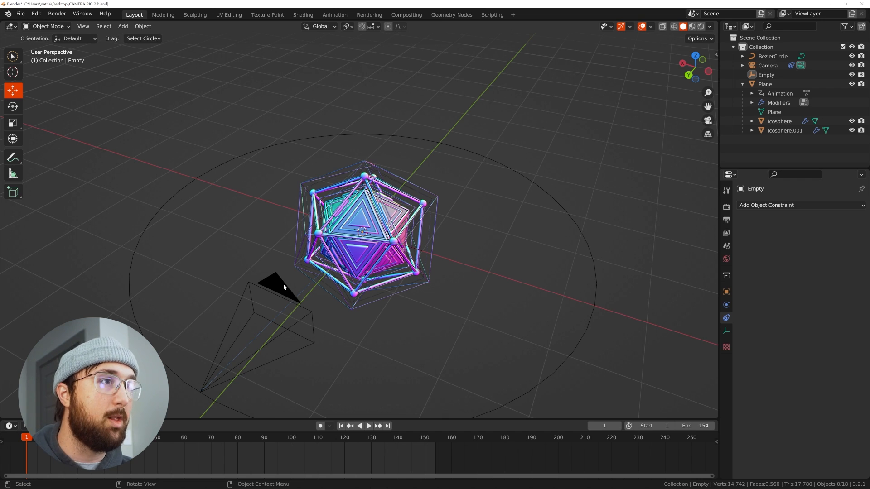
{"action": "key", "text": "KP_0"}
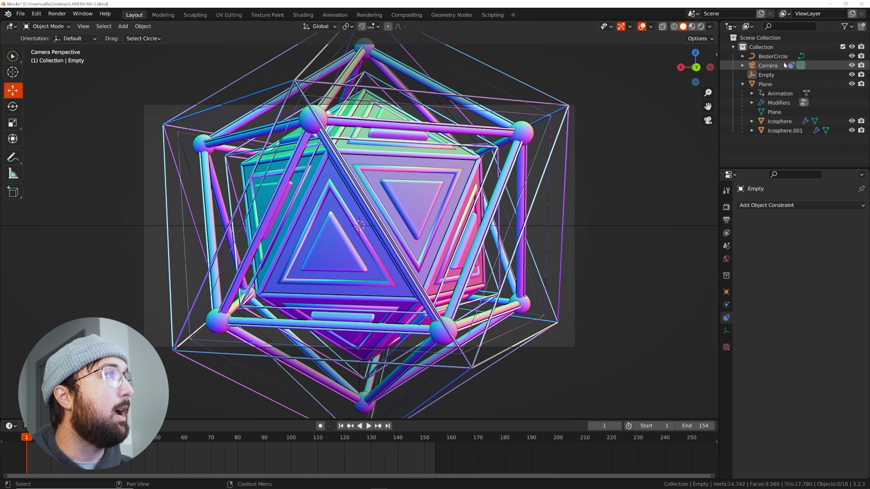
- Lower the camera's focal length to 26.6 mm so the sculpture fits the frame
{"action": "left_click", "coordinate": [767, 65]}
{"action": "left_click", "coordinate": [726, 330]}
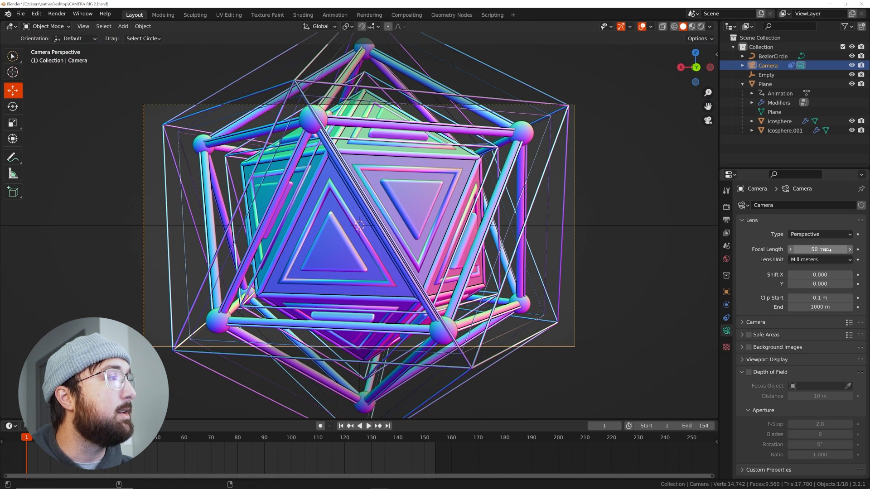
{"action": "left_click_drag", "start_coordinate": [827, 249], "coordinate": [788, 249]}
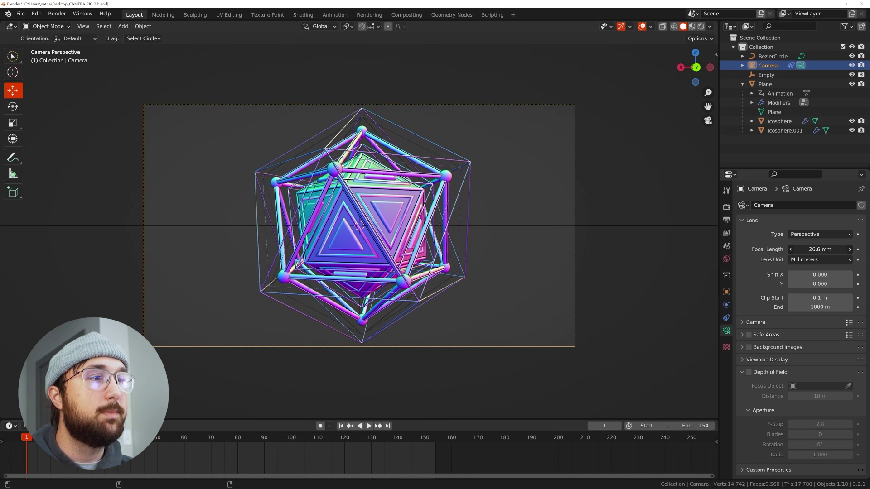
{"action": "left_click", "coordinate": [771, 56]}
- Keyframe the circle's Z location from -2.34 m at frame 1 to 3.61 m at frame 154 and play it back
{"action": "left_click", "coordinate": [726, 292]}
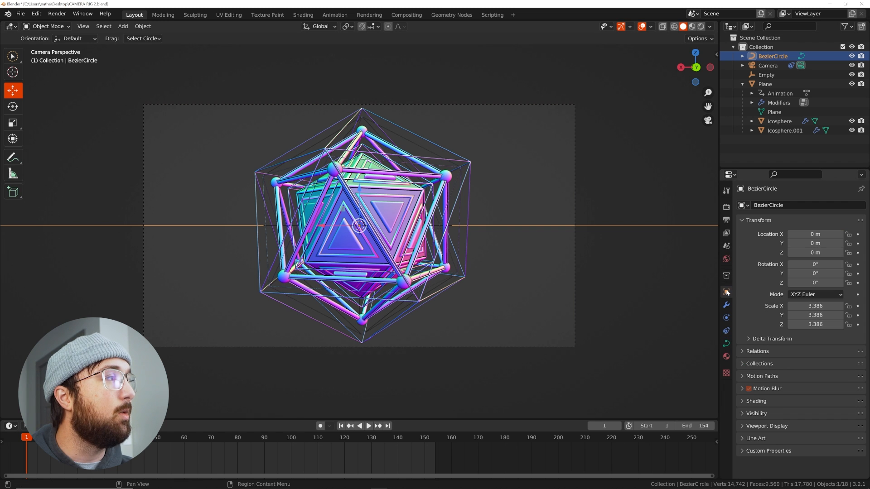
{"action": "left_click_drag", "start_coordinate": [819, 254], "coordinate": [781, 253]}
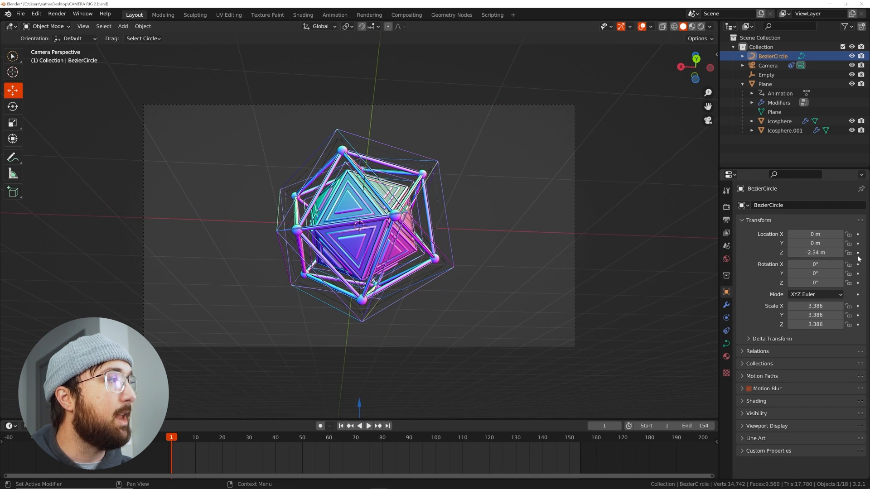
{"action": "left_click", "coordinate": [388, 426]}
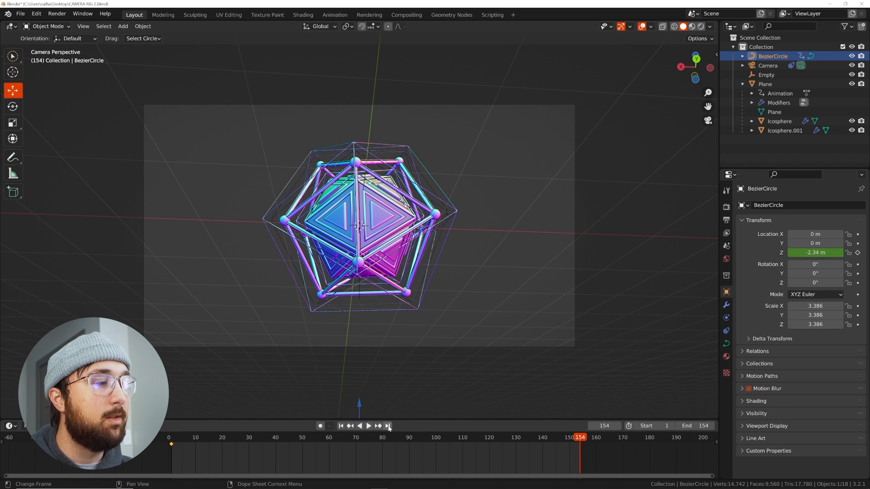
{"action": "key", "text": "i"}
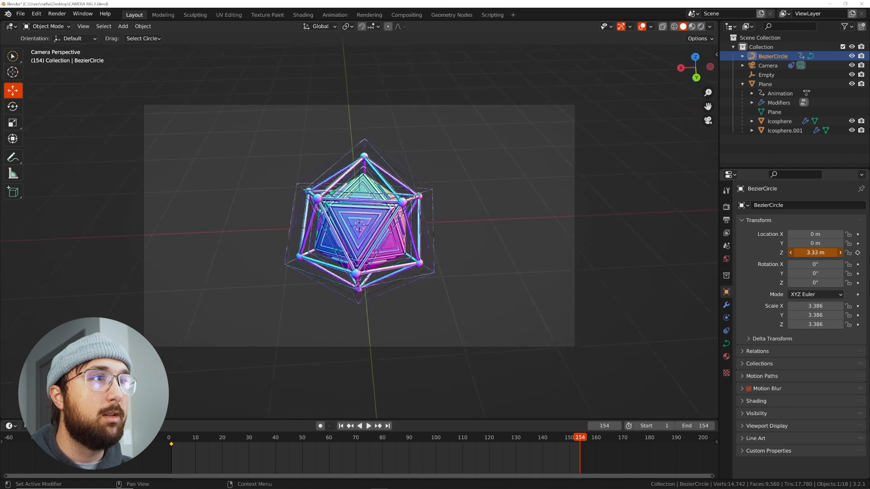
{"action": "left_click_drag", "start_coordinate": [816, 253], "coordinate": [822, 252]}
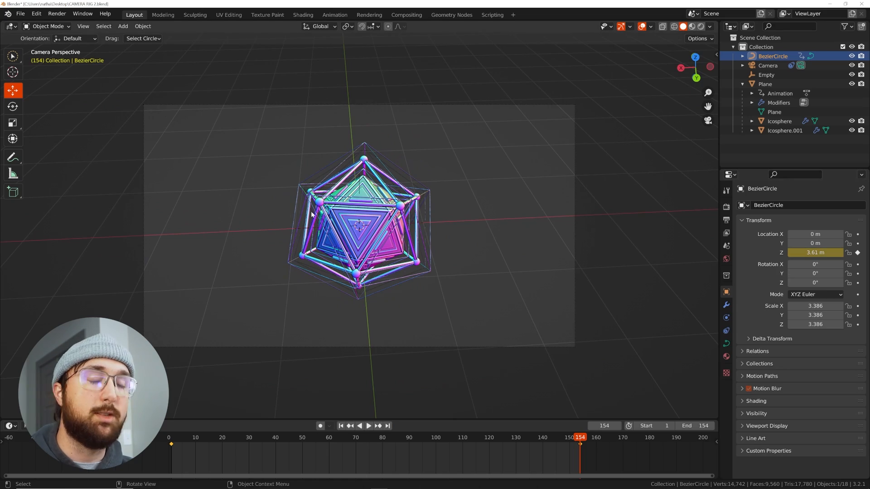
{"action": "key", "text": "space"}
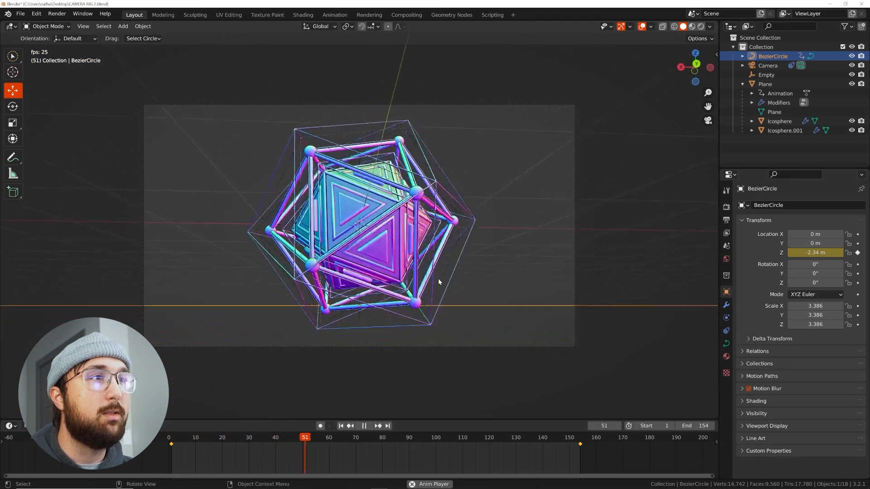
{"action": "left_click", "coordinate": [342, 427]}
- Keyframe the camera's Follow Path offset at 243 on frame 1 and 197 on frame 154
{"action": "left_click", "coordinate": [767, 65]}
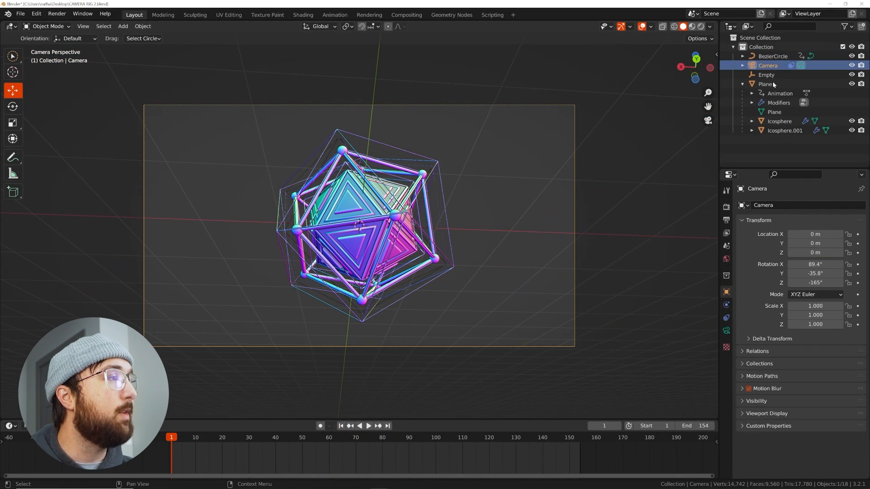
{"action": "left_click", "coordinate": [726, 317]}
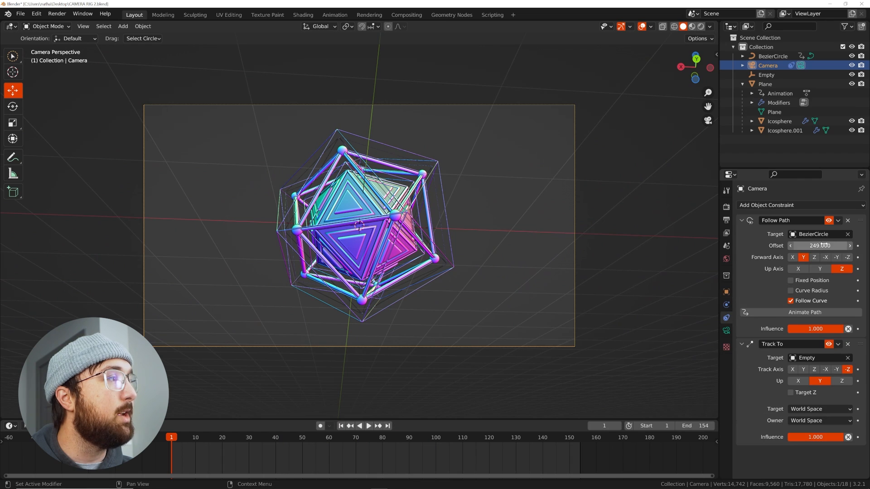
{"action": "left_click_drag", "start_coordinate": [821, 245], "coordinate": [808, 245]}
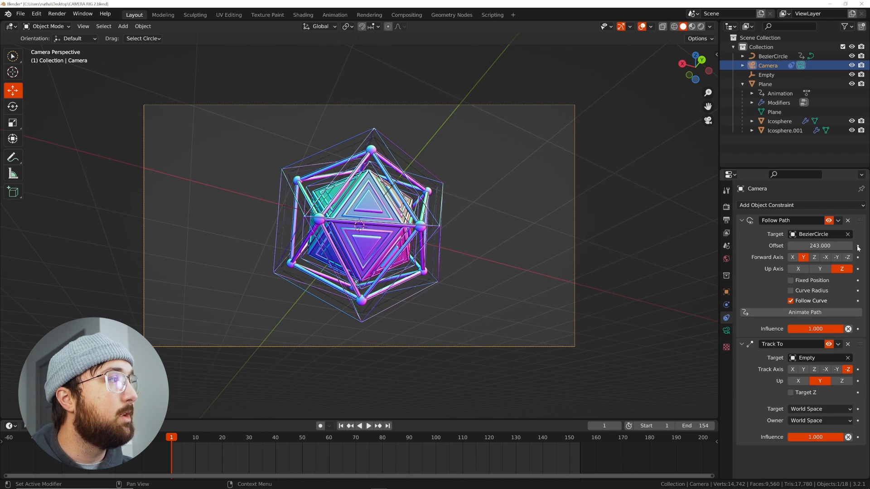
{"action": "left_click", "coordinate": [387, 426]}
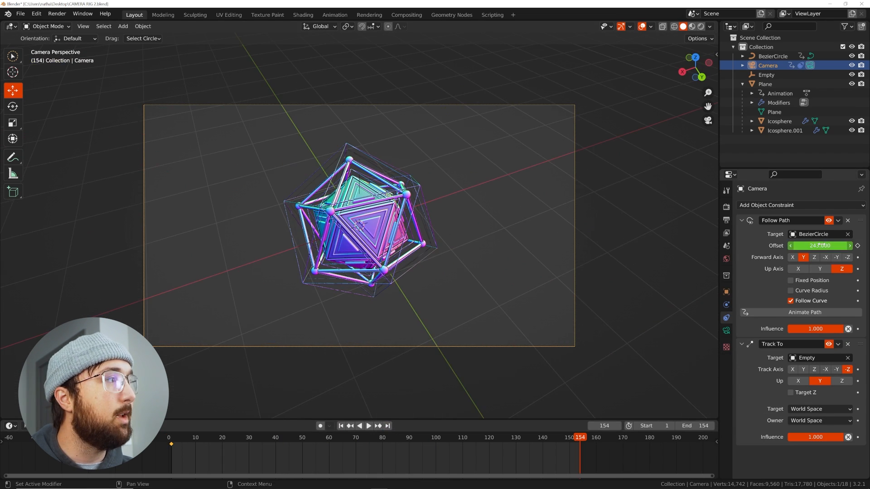
{"action": "left_click_drag", "start_coordinate": [821, 246], "coordinate": [781, 246]}
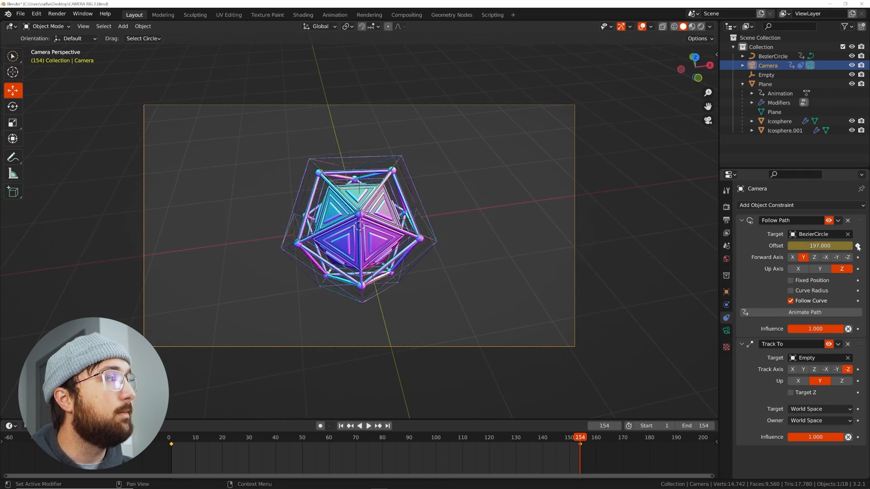
- Enlarge the camera frame to fill the view and play the orbit
{"action": "key", "text": "Home"}
{"action": "key", "text": "space"}
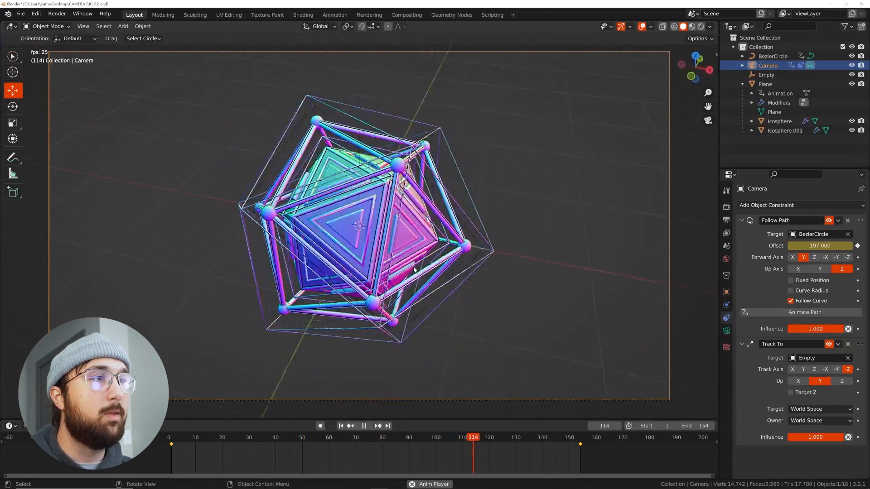
- Stop playback and clear the Plane sculpture's rotation keyframes so only the camera moves
{"action": "key", "text": "space"}
{"action": "left_click", "coordinate": [459, 244]}
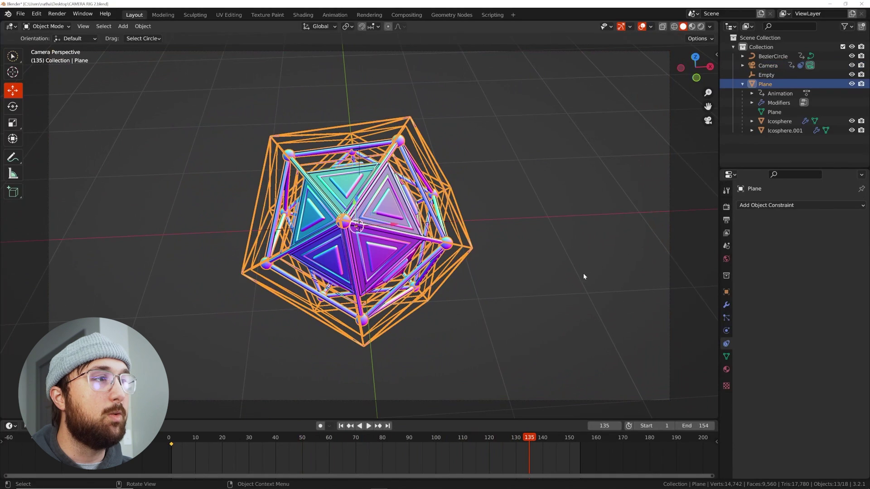
{"action": "left_click", "coordinate": [725, 291]}
{"action": "right_click", "coordinate": [818, 274]}
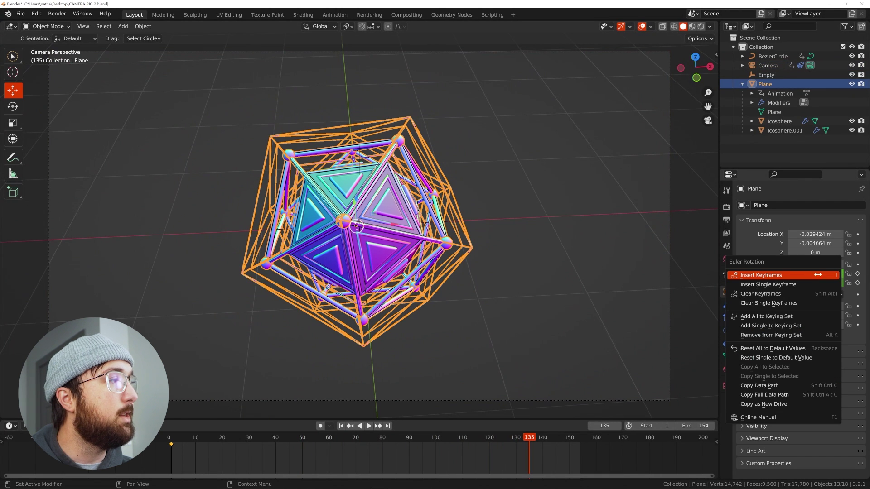
{"action": "left_click", "coordinate": [767, 295]}
- Rewind to frame 1 and play the camera orbit twice, stopping around frame 147
{"action": "left_click", "coordinate": [340, 426]}
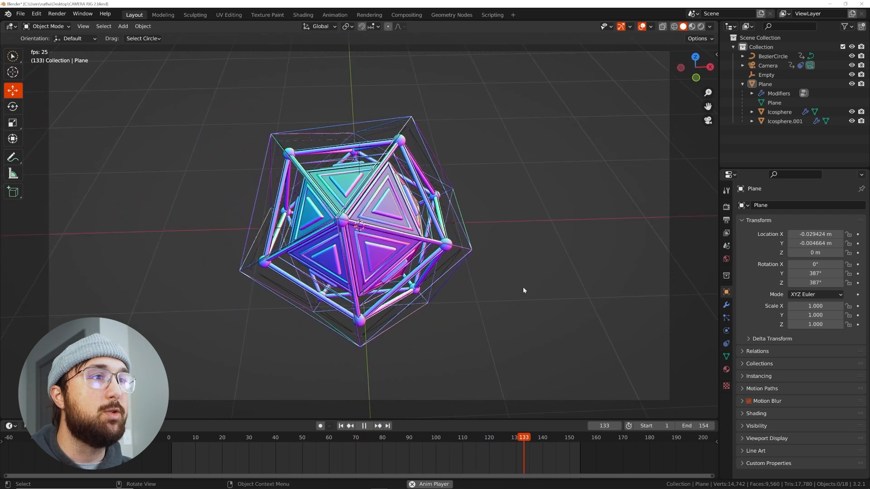
{"action": "key", "text": "space"}
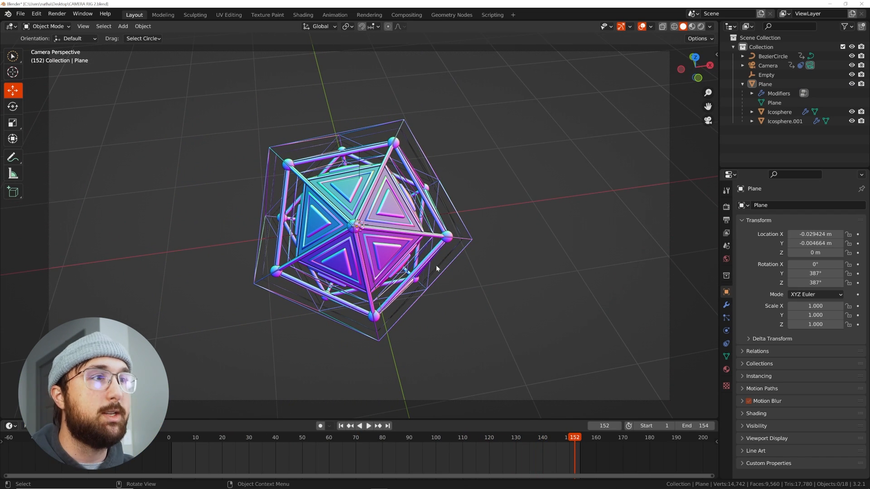
{"action": "key", "text": "space"}
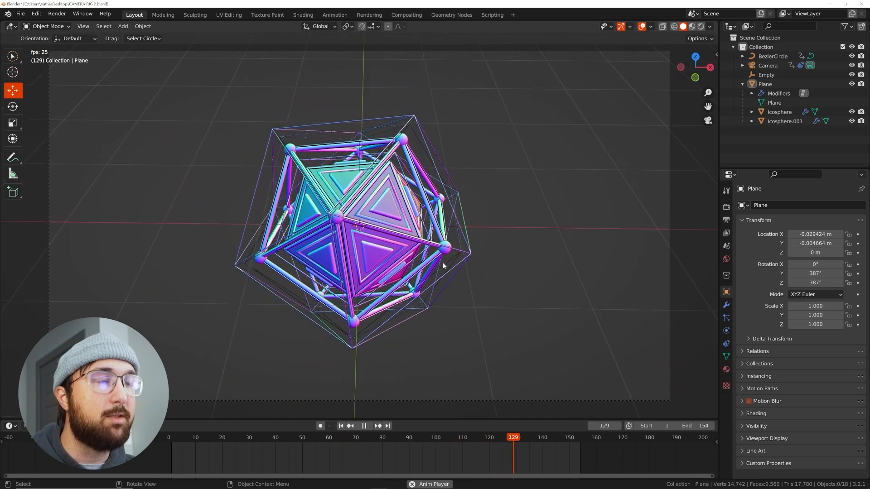
{"action": "key", "text": "space"}
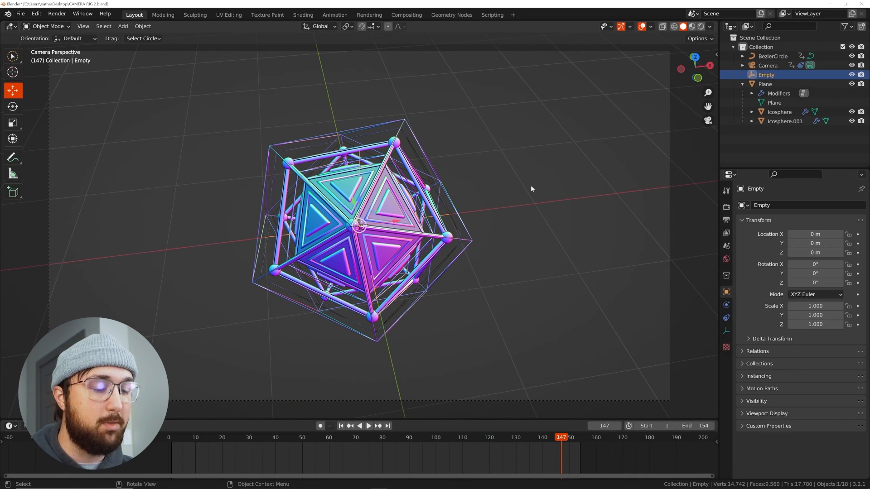
{"action": "key", "text": "g"}
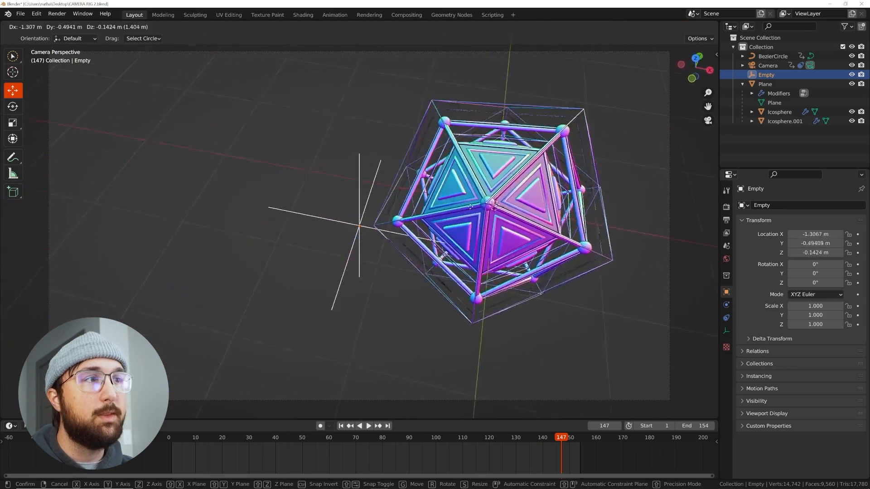
{"action": "right_click", "coordinate": [526, 164]}
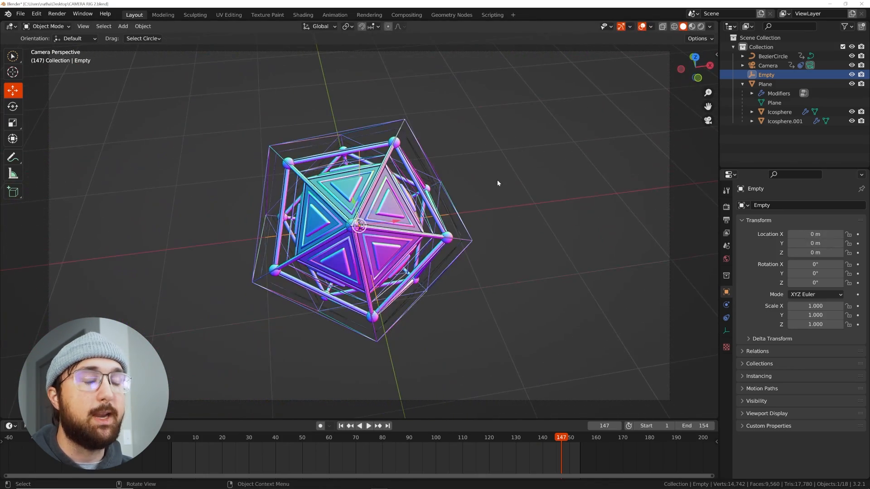